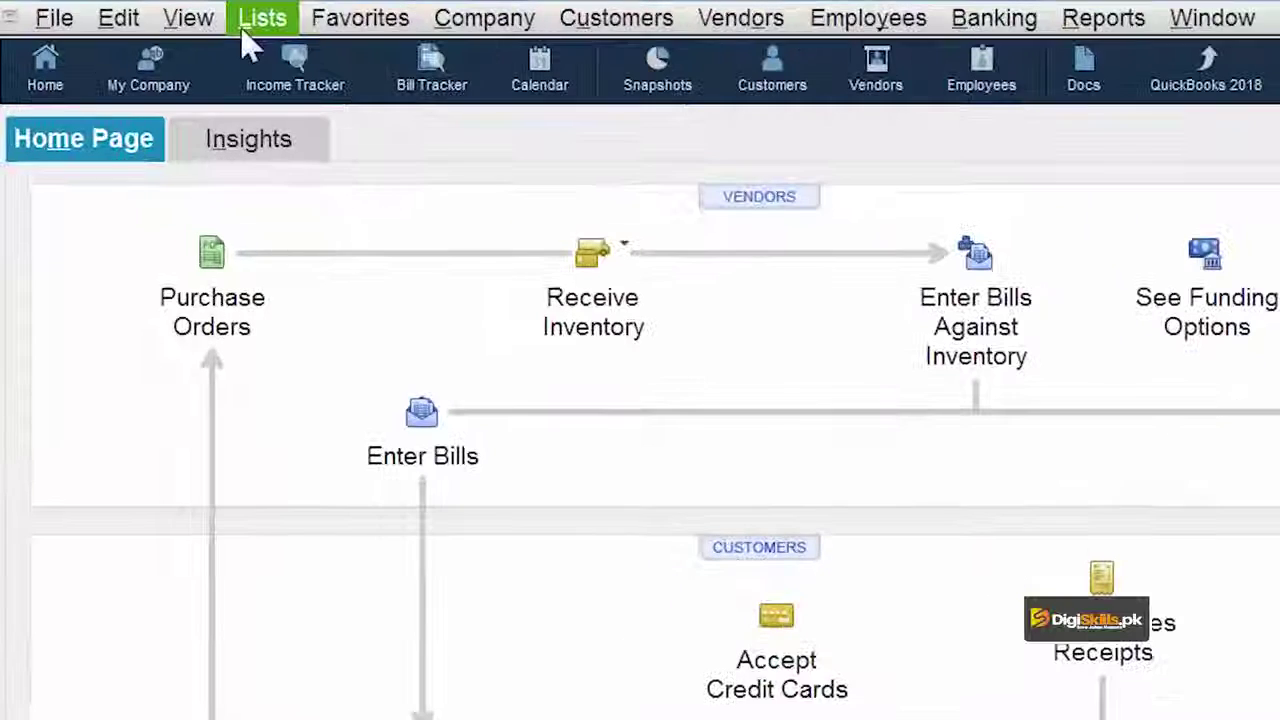
From the Item List, start a new item with type Discount
left_click(264, 30)
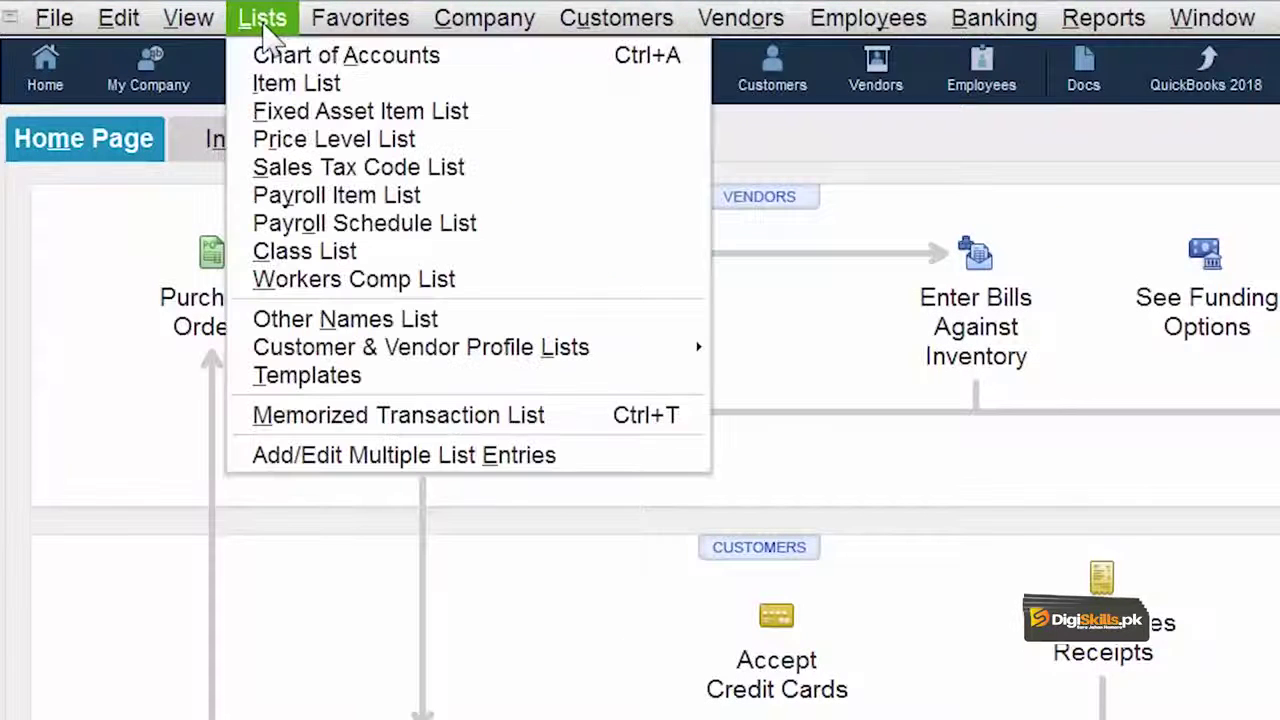
left_click(316, 90)
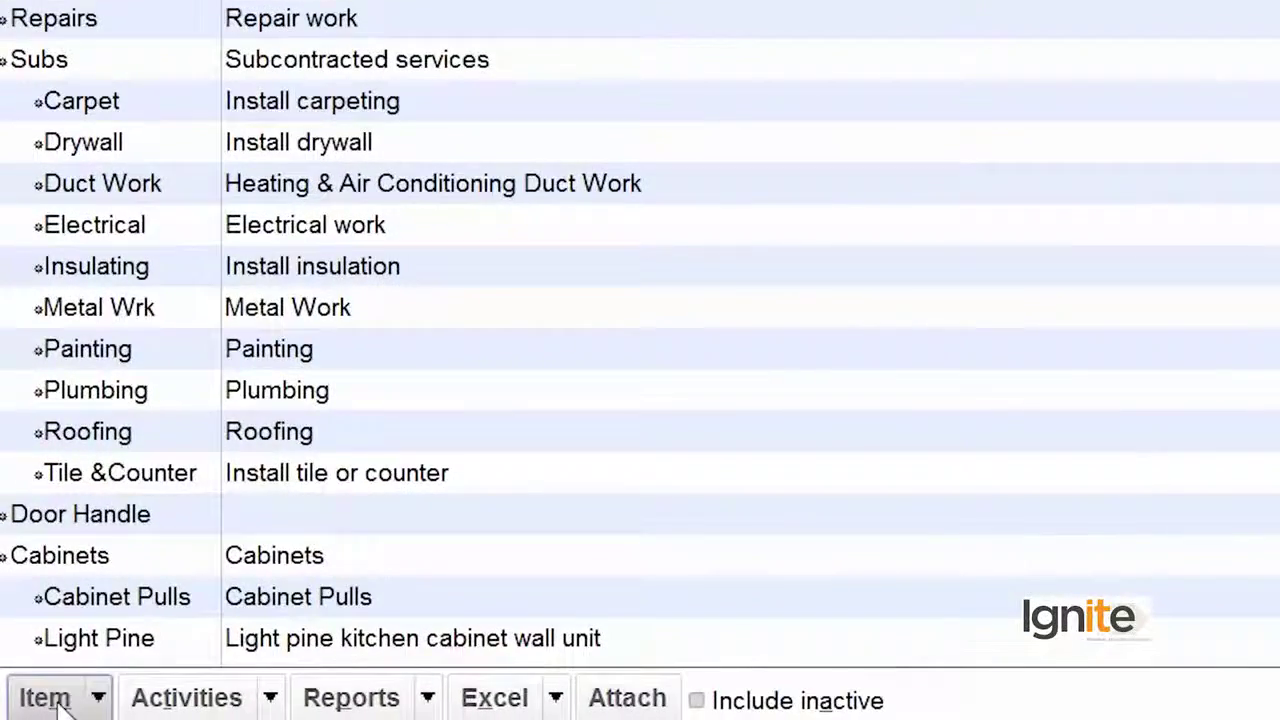
left_click(30, 707)
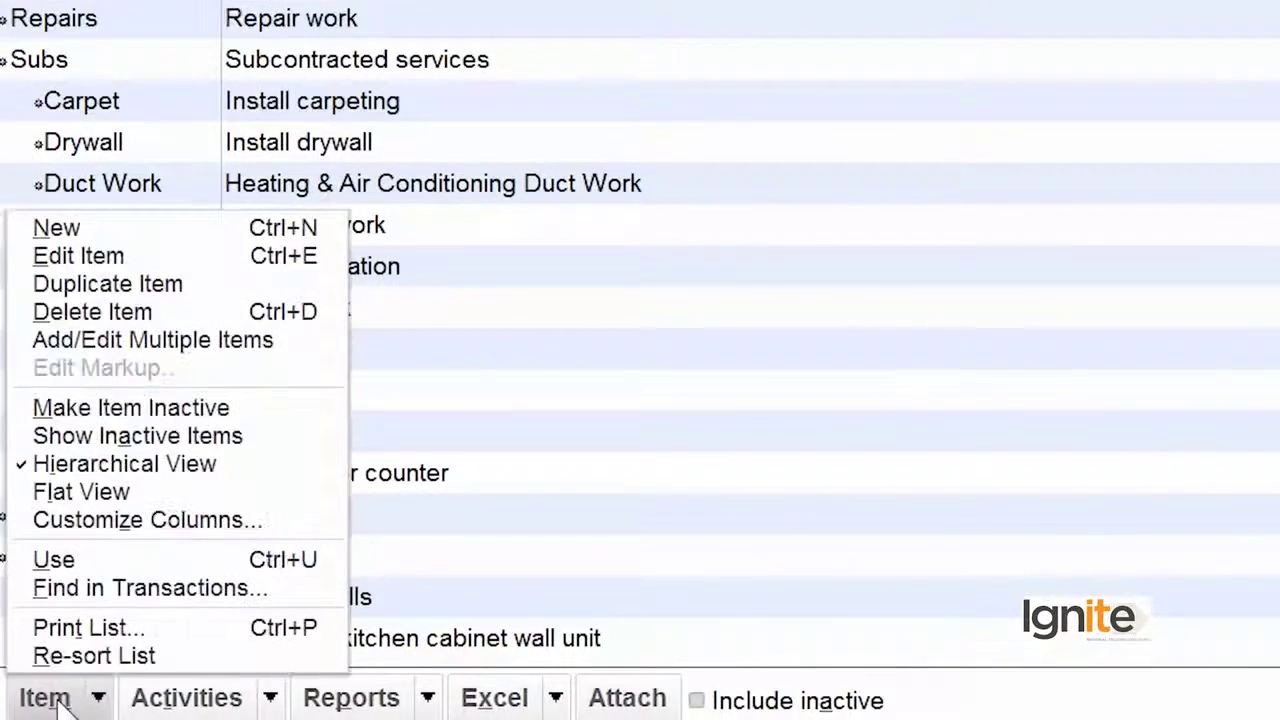
left_click(160, 230)
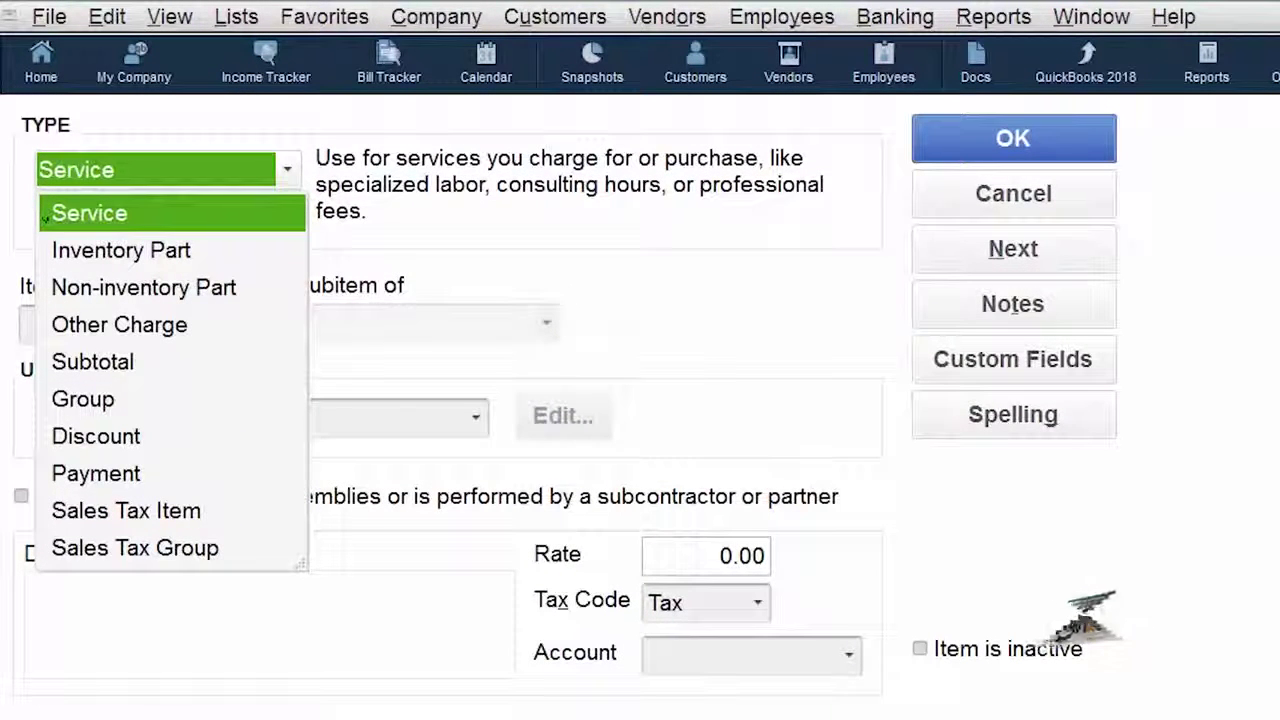
left_click(113, 449)
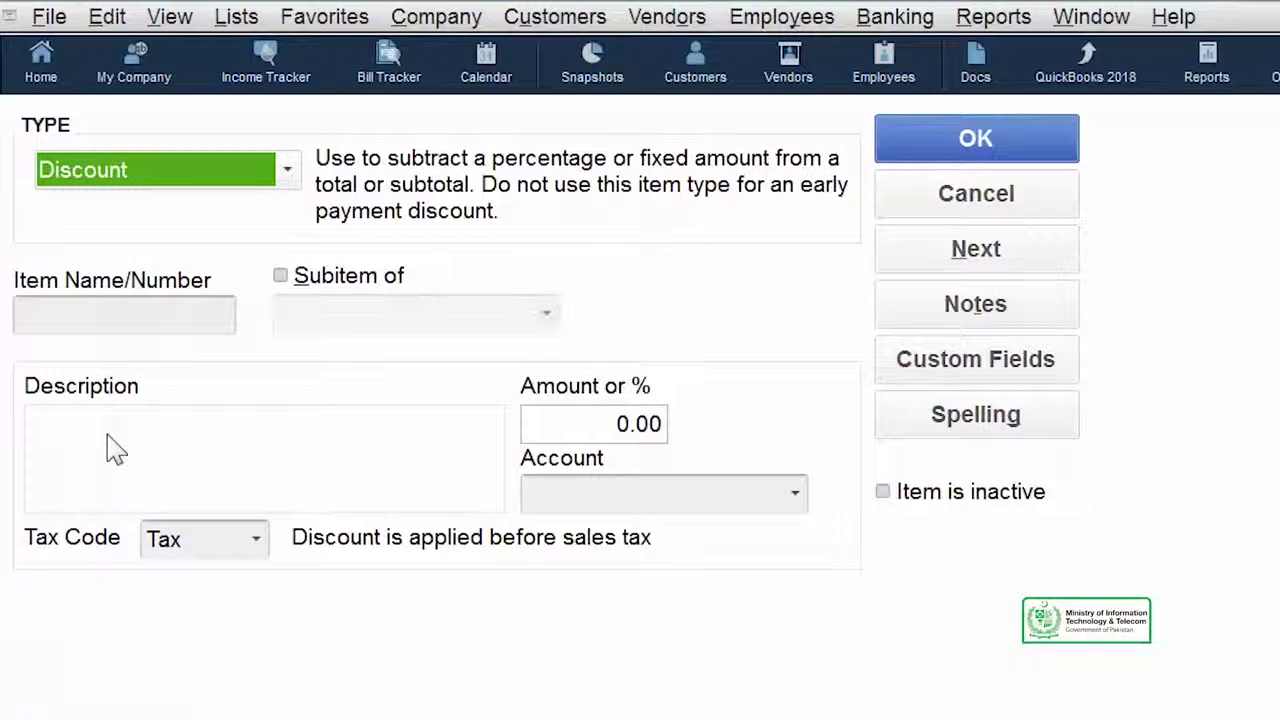
Name the discount item 'Discount on Handels' and set its amount to 10.00%
left_click(112, 318)
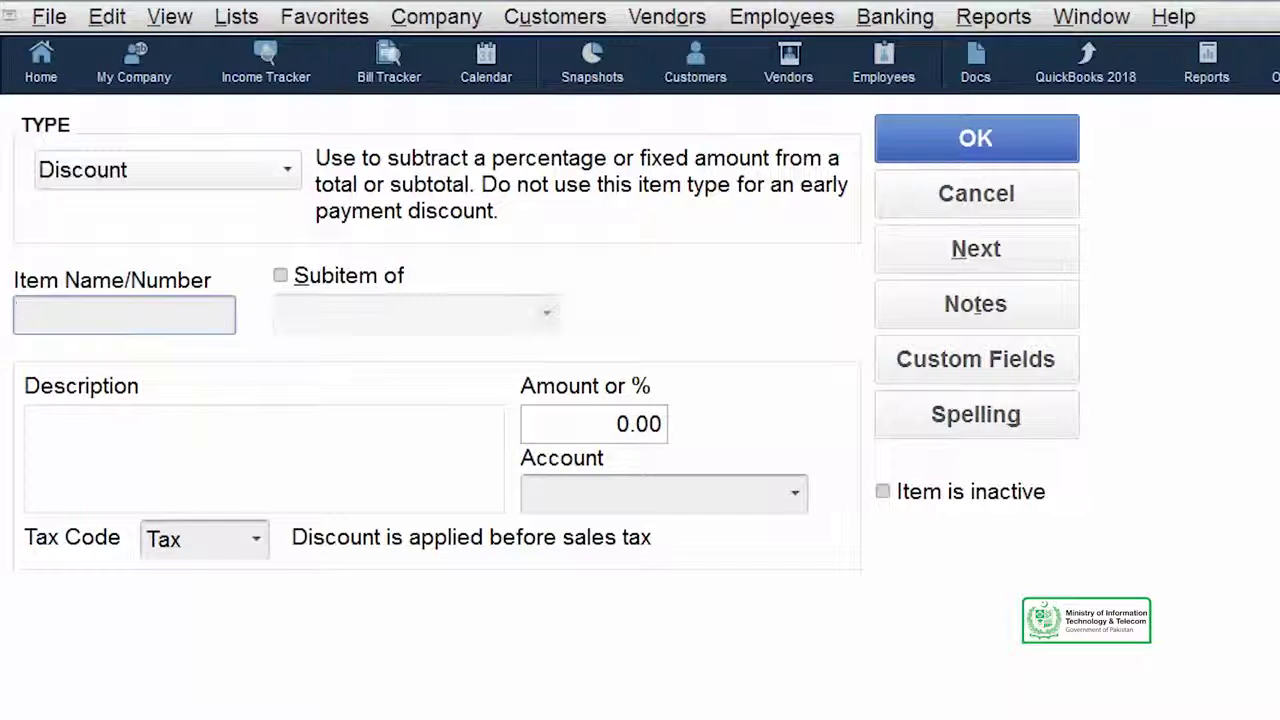
type("Discount")
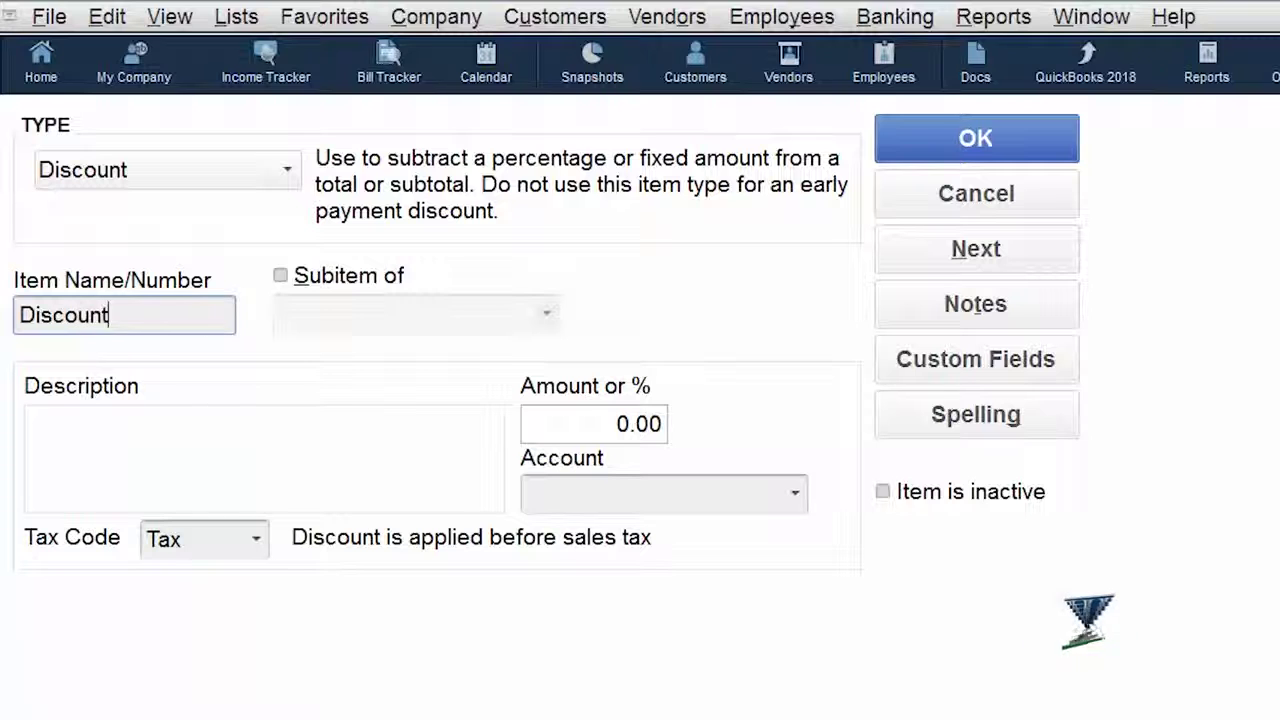
type(" on")
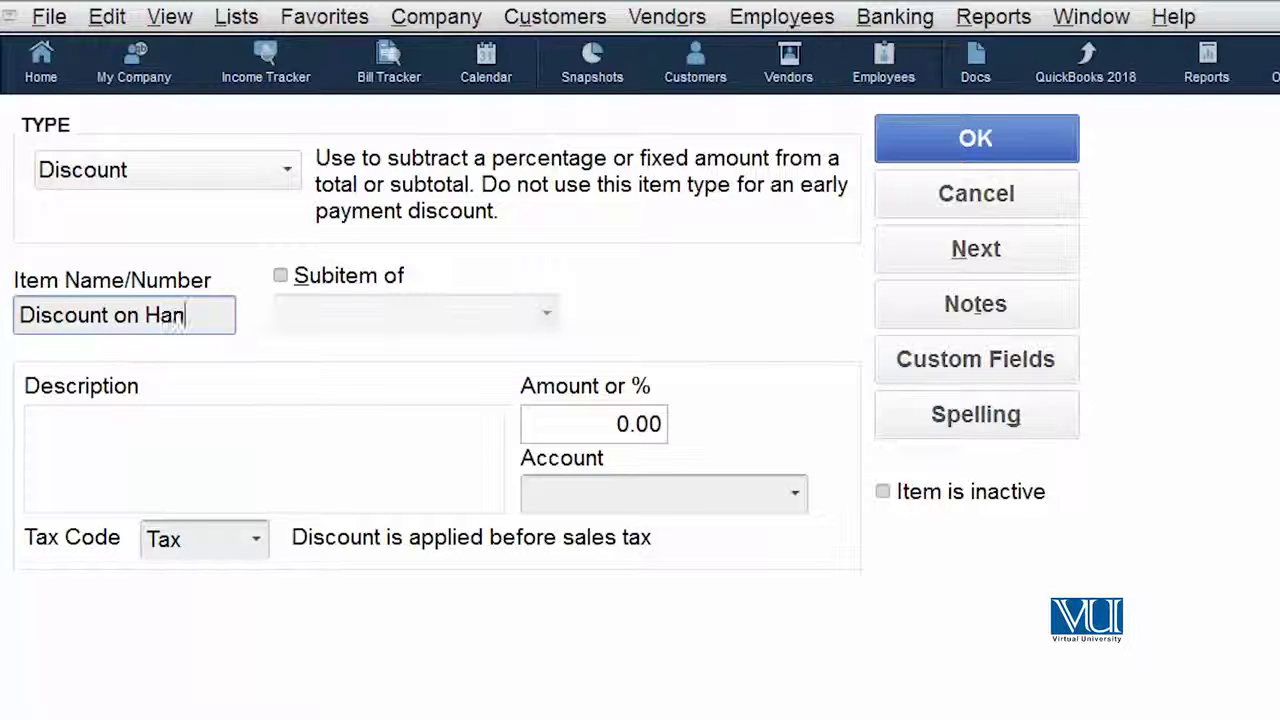
type("Handels")
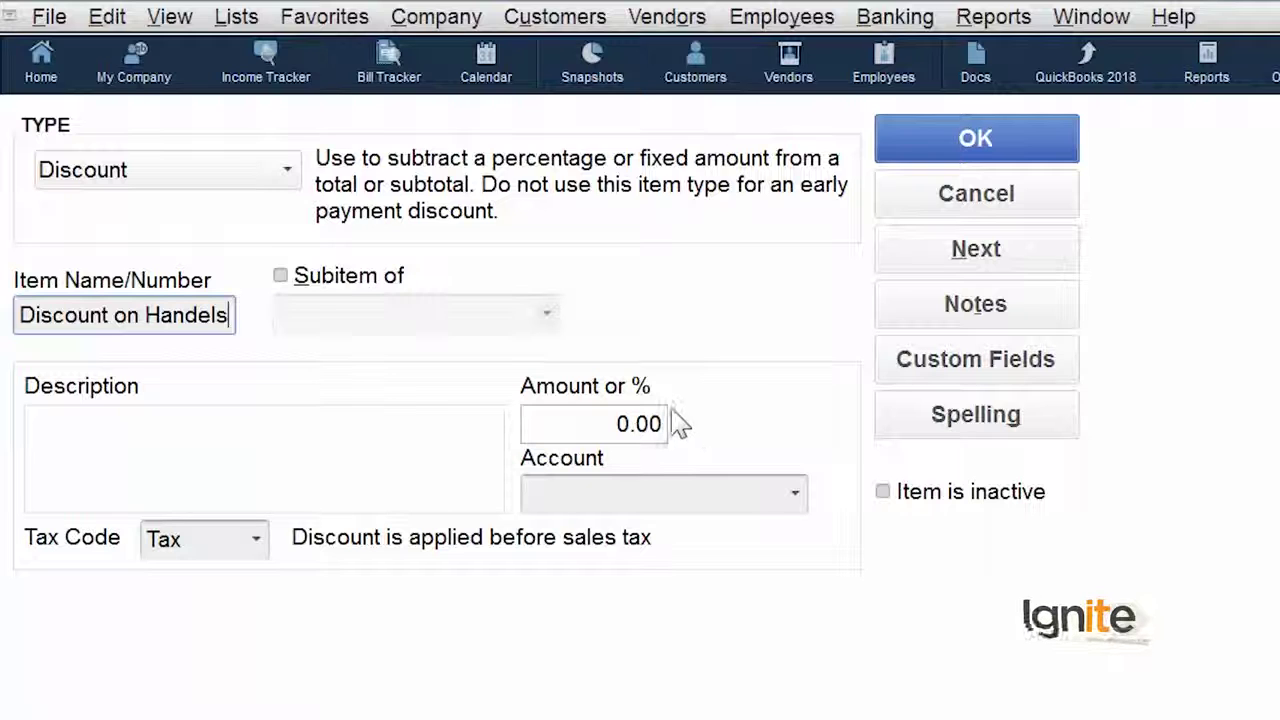
left_click(620, 426)
double_click(620, 426)
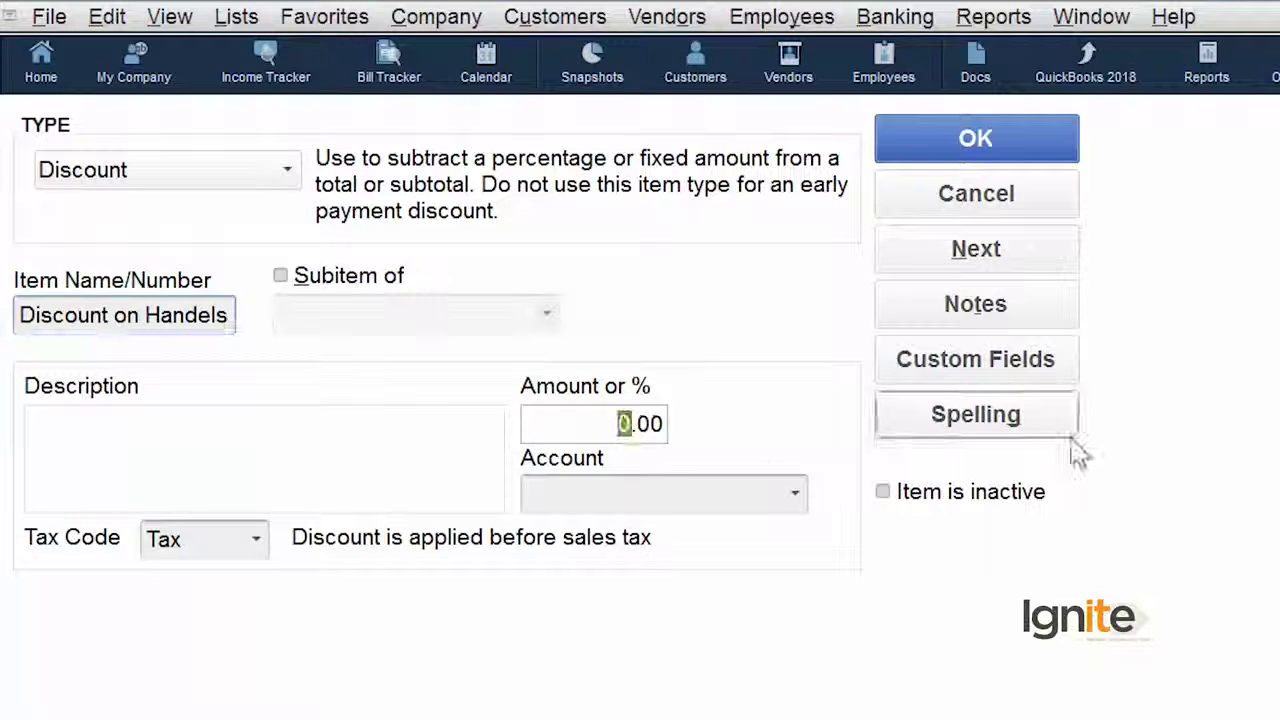
type("10.00")
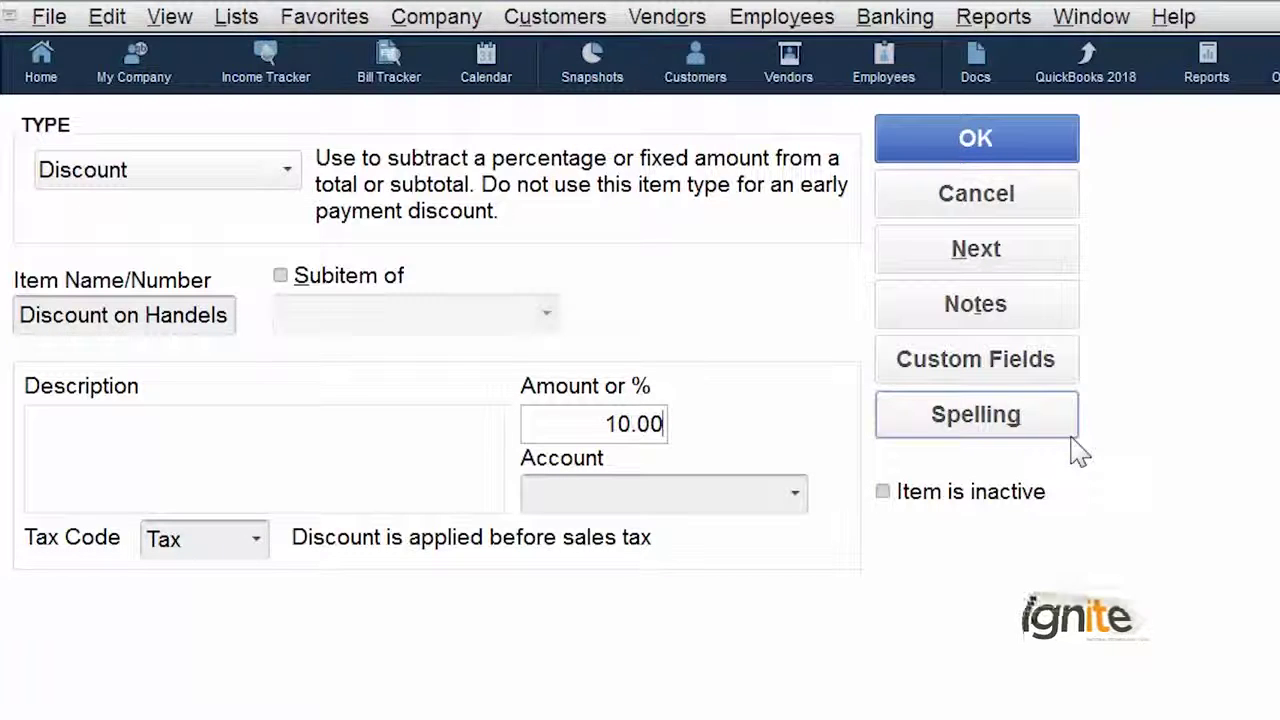
type("%")
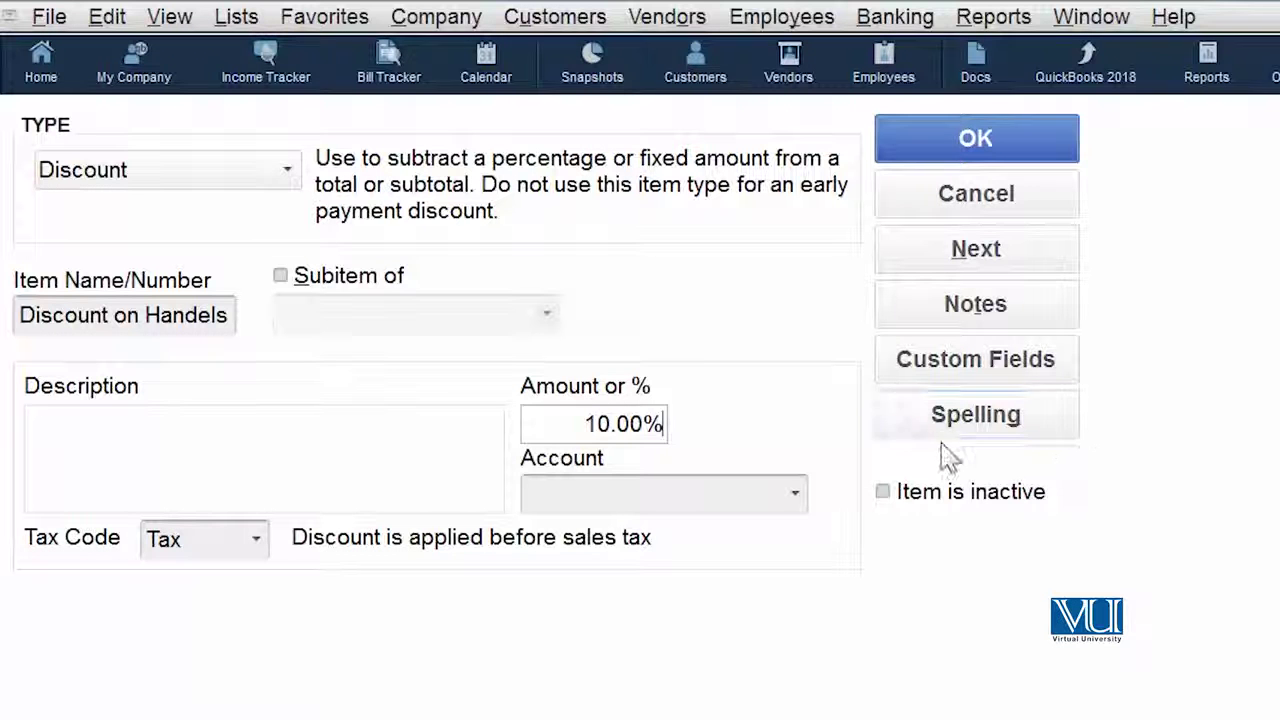
Set the discount's account to Job Expenses:Less Discounts Taken and its tax code to Non
left_click(793, 503)
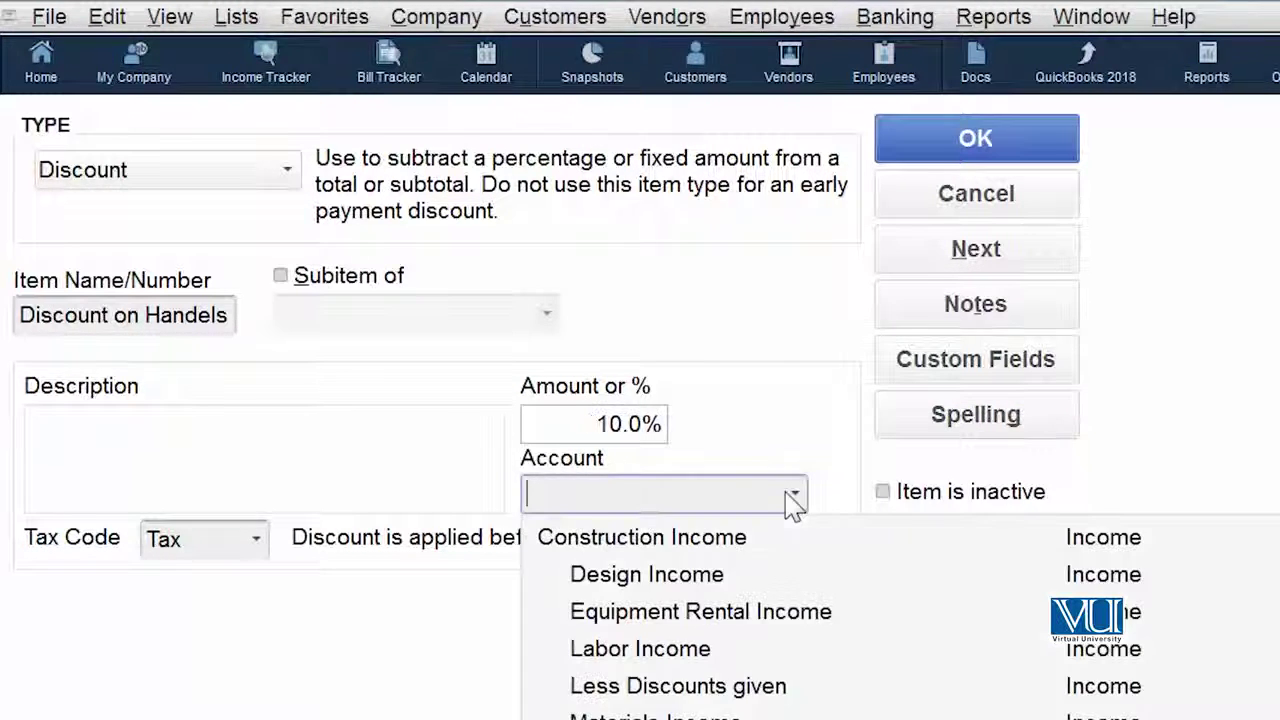
scroll(846, 206, "down", 1)
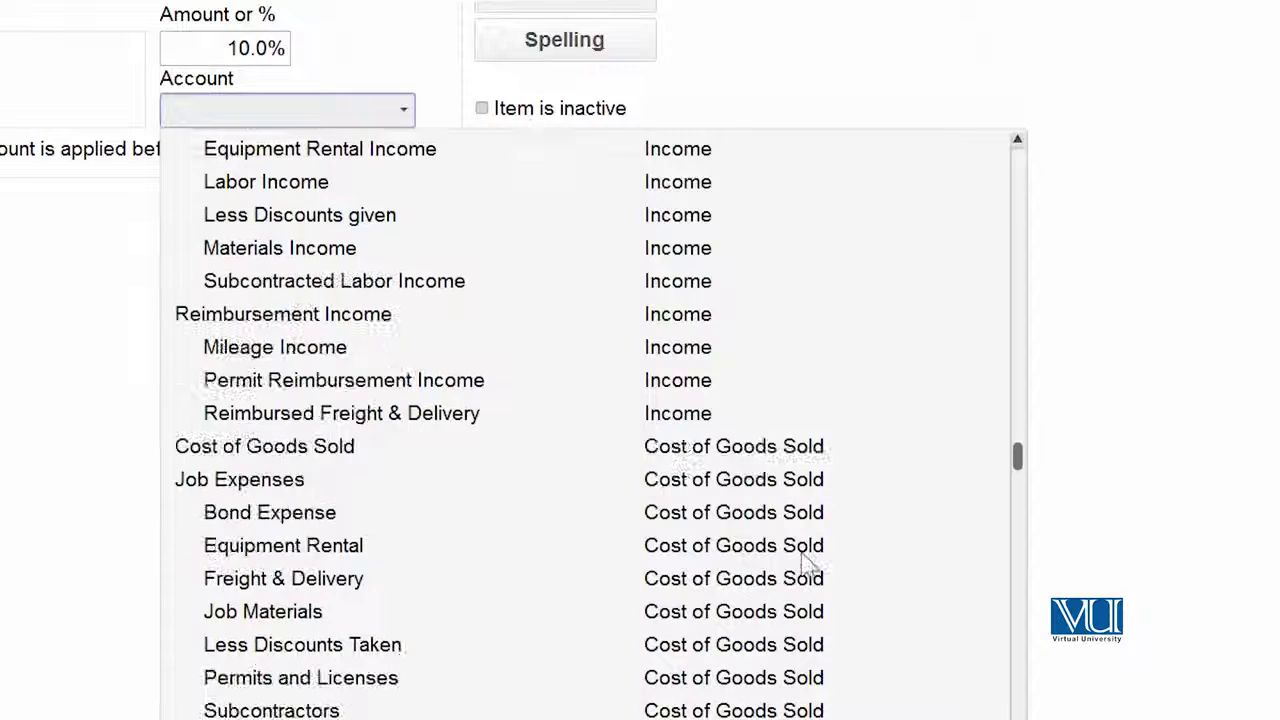
left_click(702, 645)
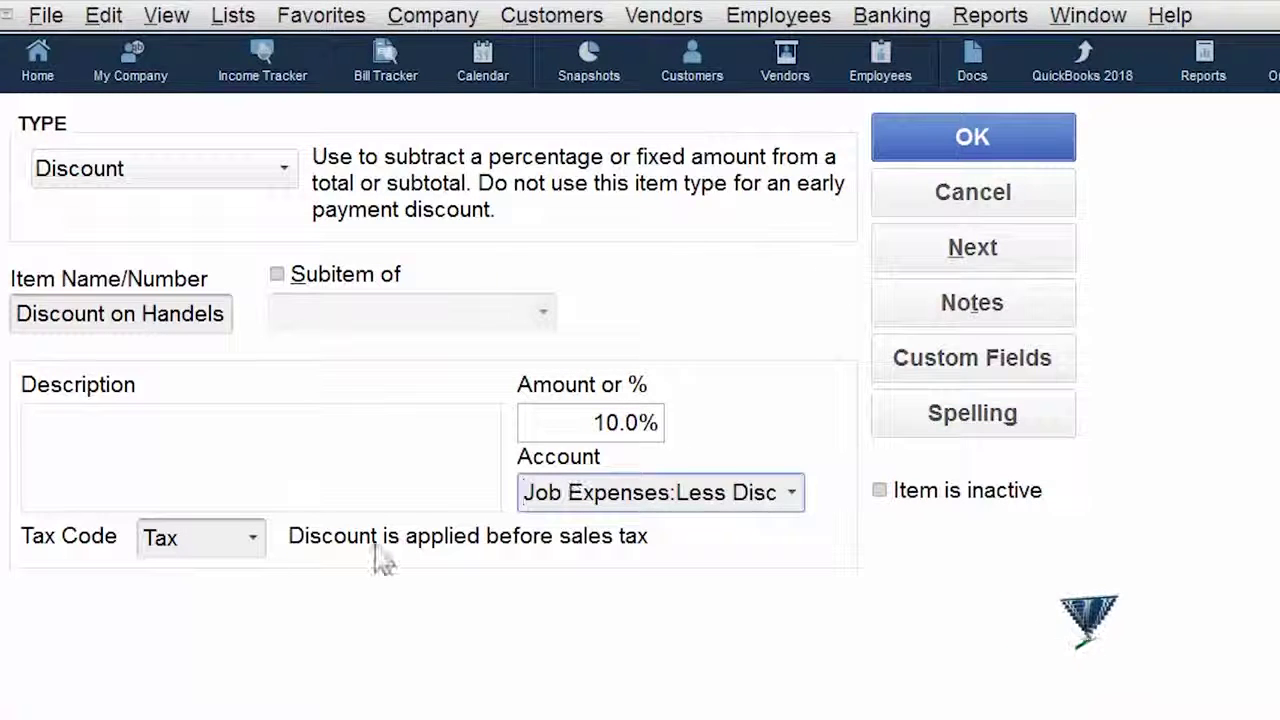
left_click(252, 540)
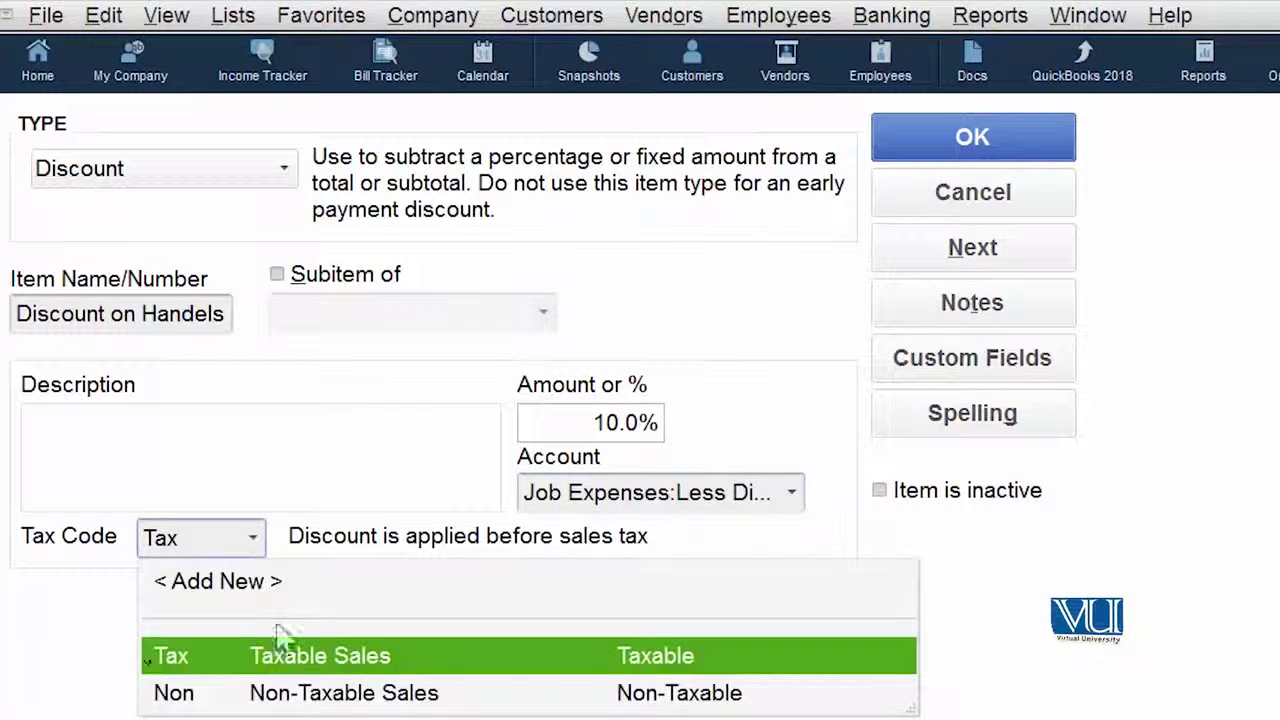
left_click(326, 692)
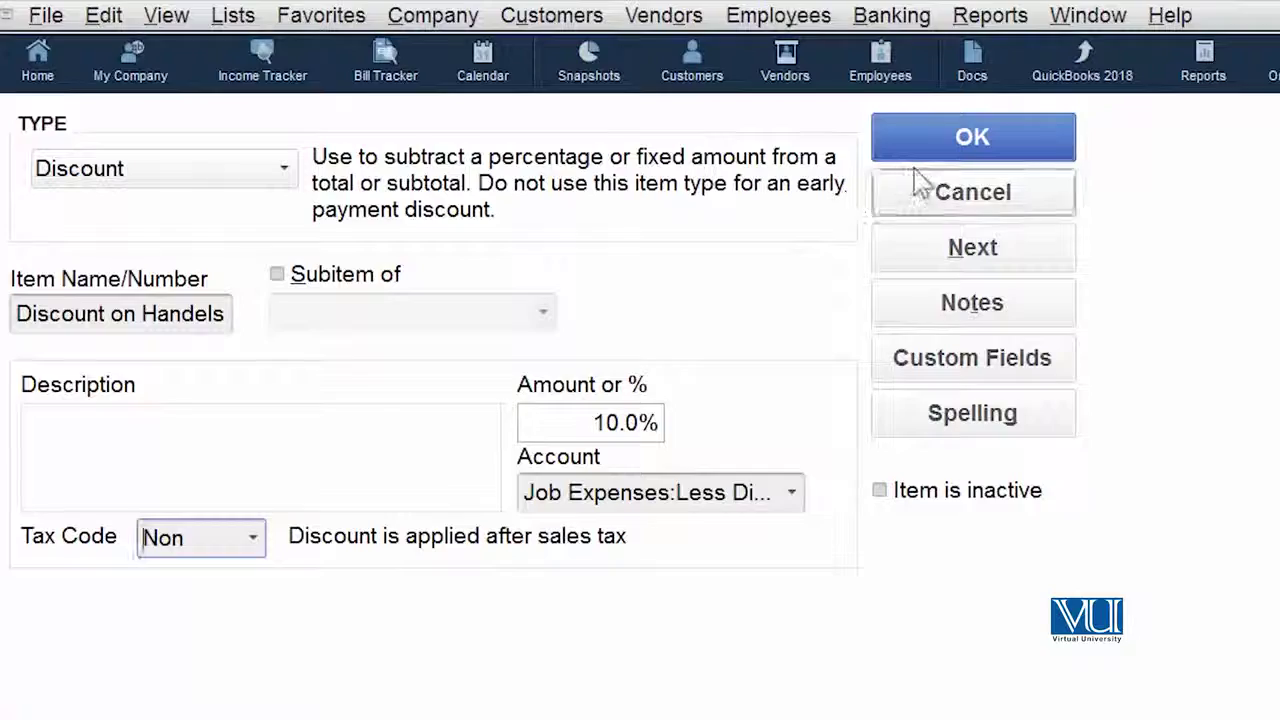
Save the Discount on Handels item, then give it the description 'Discount 10%' and save again
left_click(976, 155)
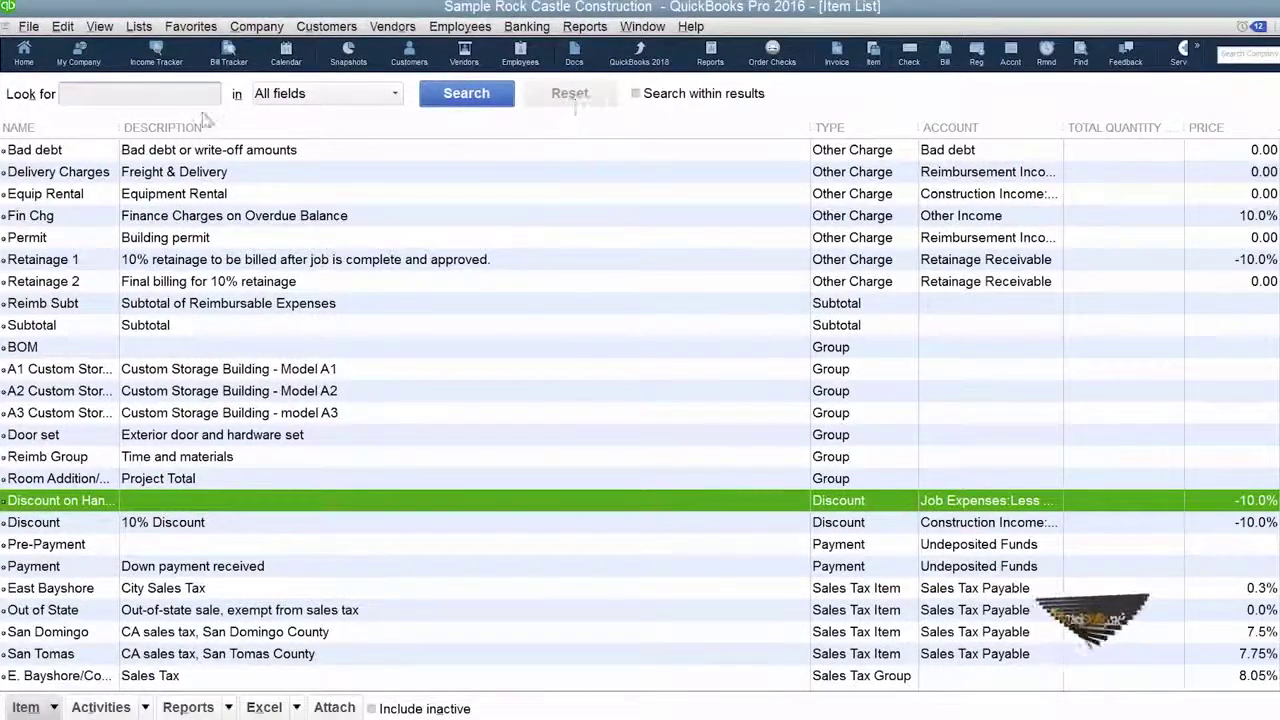
left_click_drag(119, 127, 272, 138)
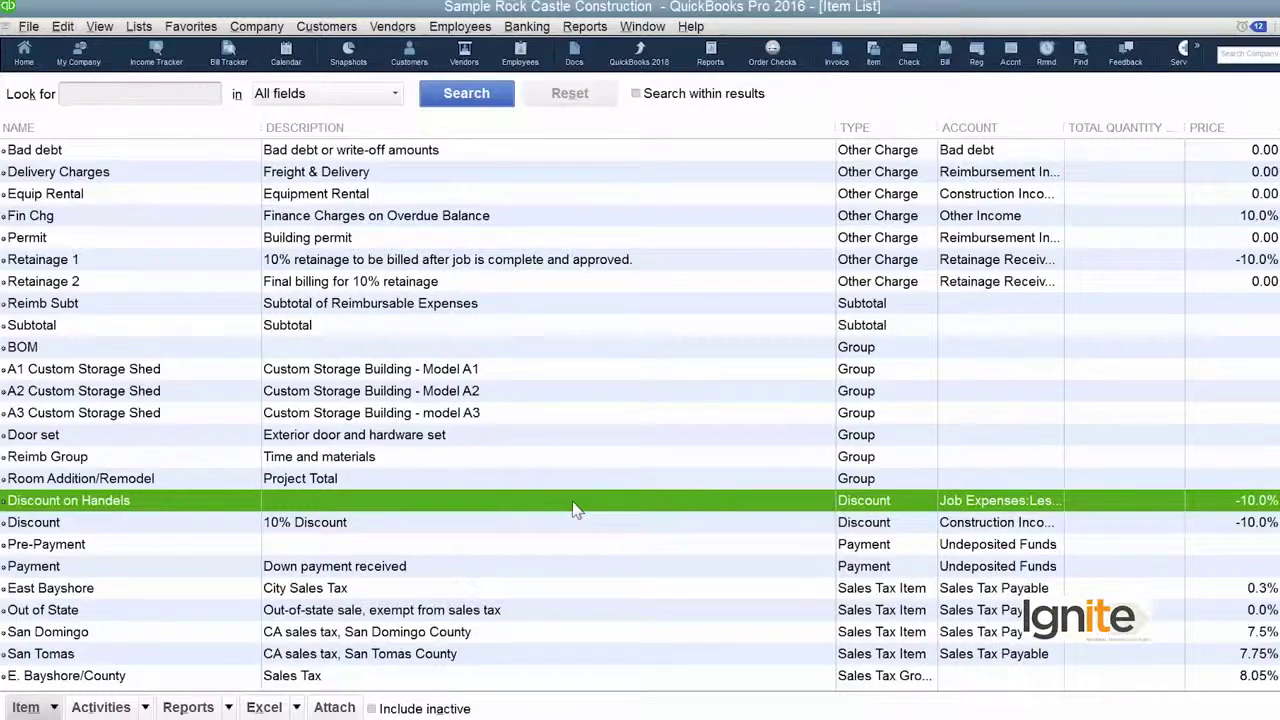
double_click(575, 510)
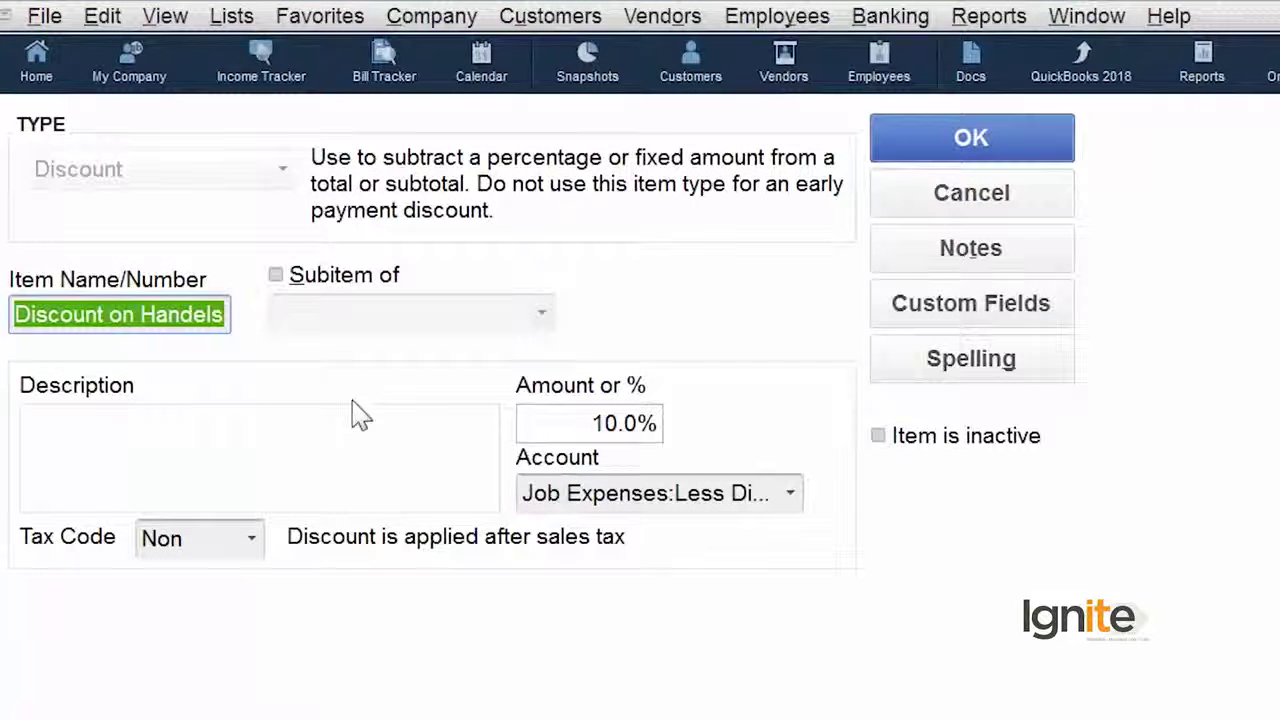
left_click(305, 428)
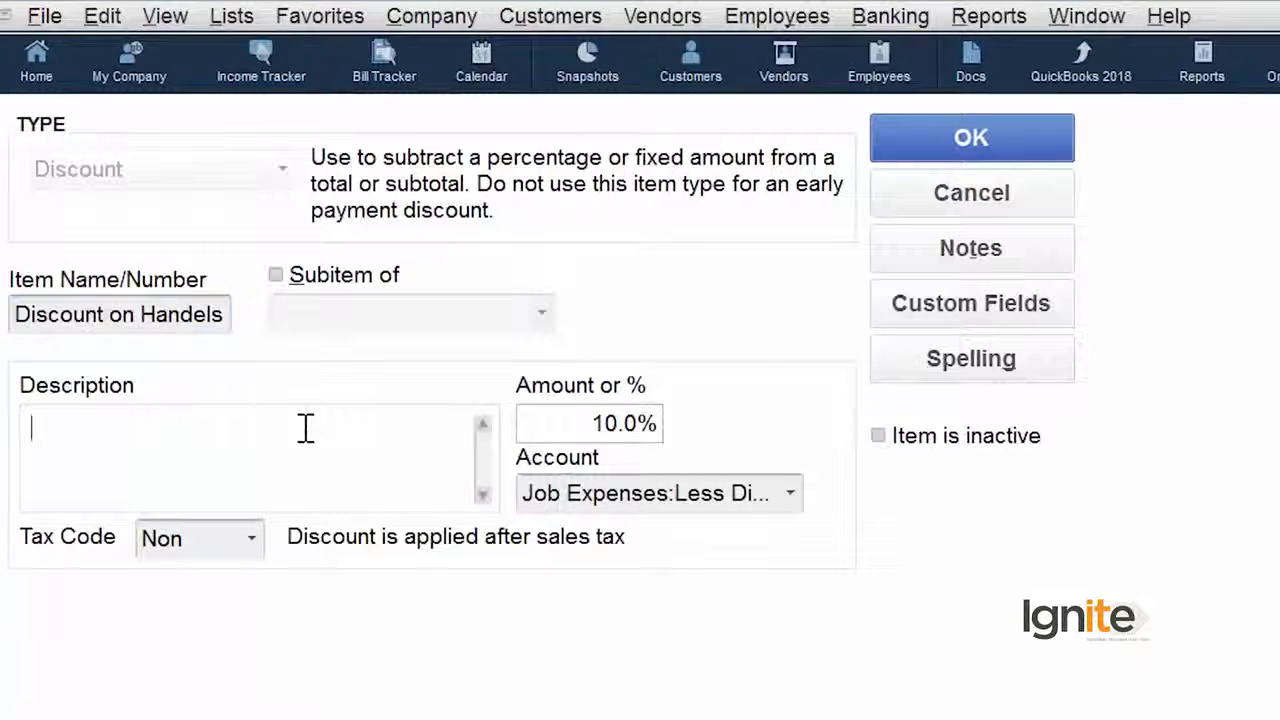
type("Di")
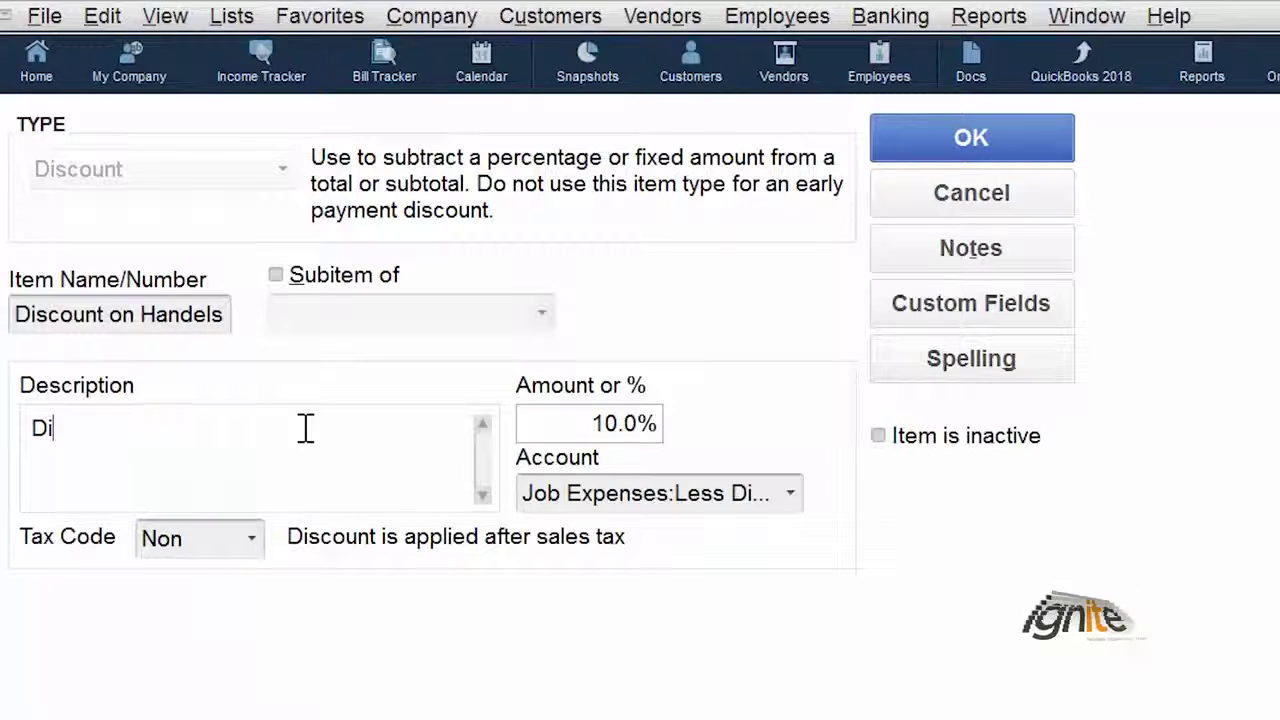
type("scount ")
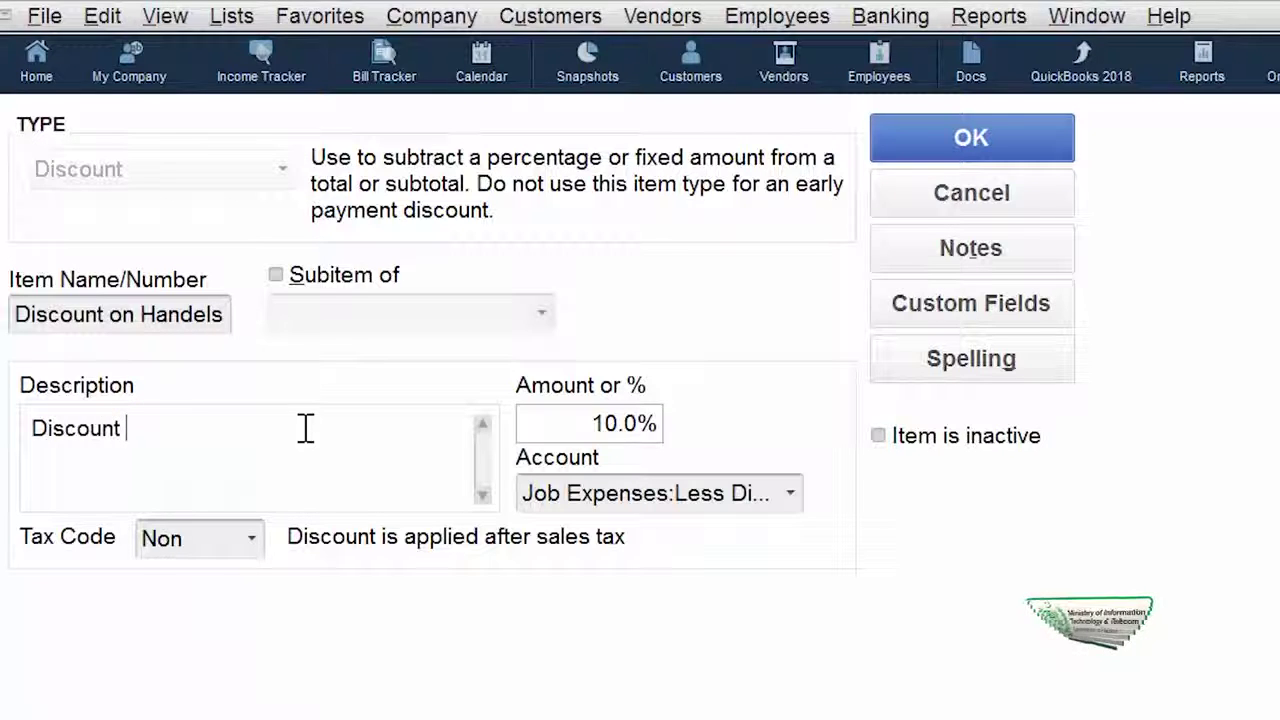
type("10")
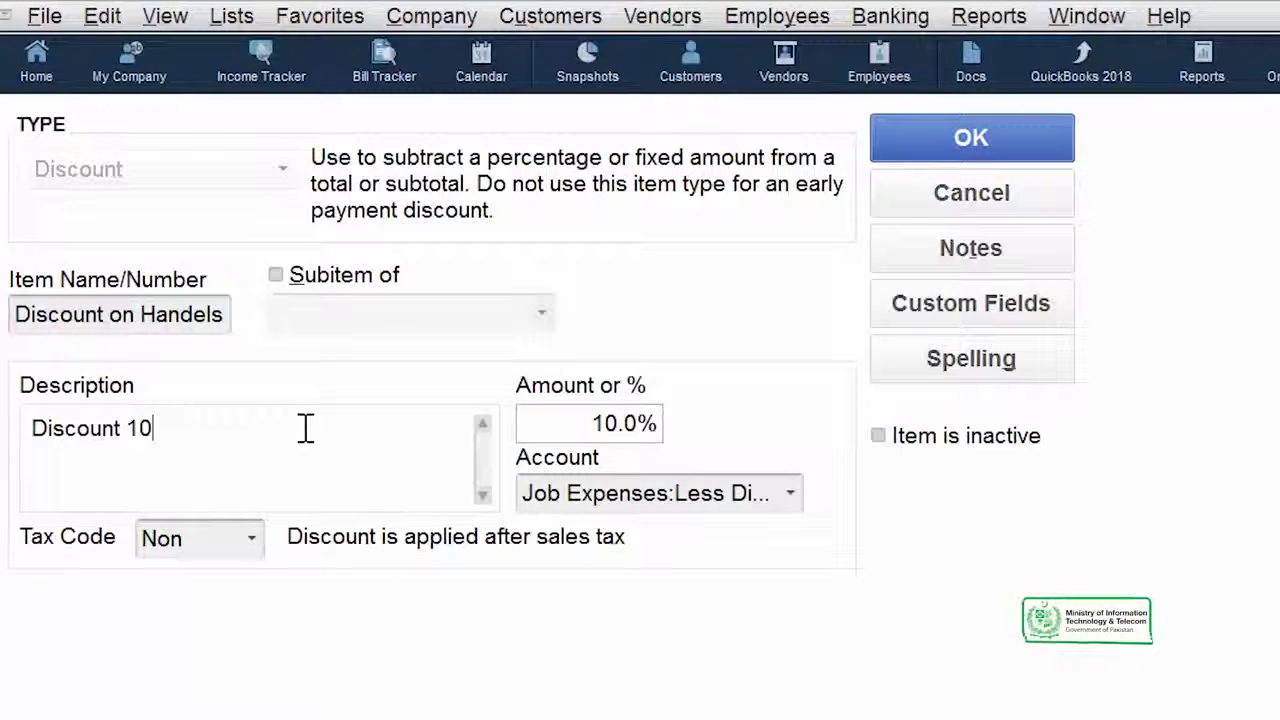
type("%")
left_click(982, 148)
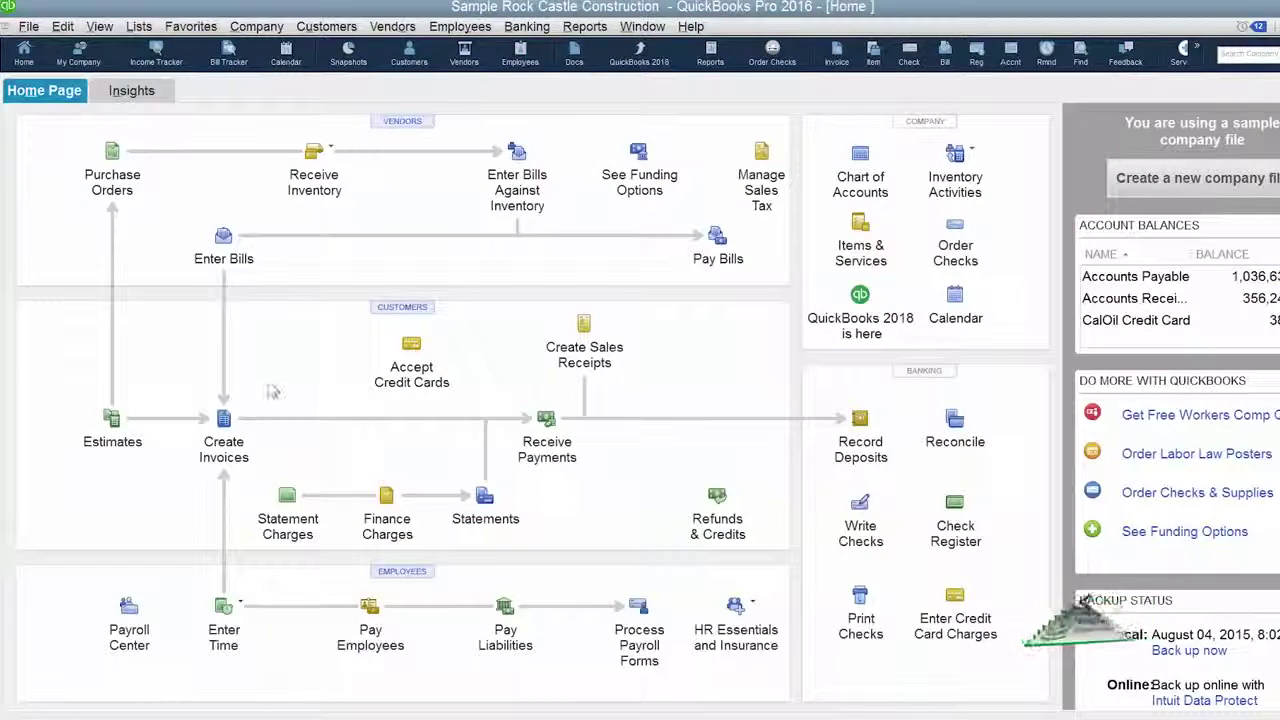
Create a new invoice billed to the customer's Family Room job
left_click(219, 428)
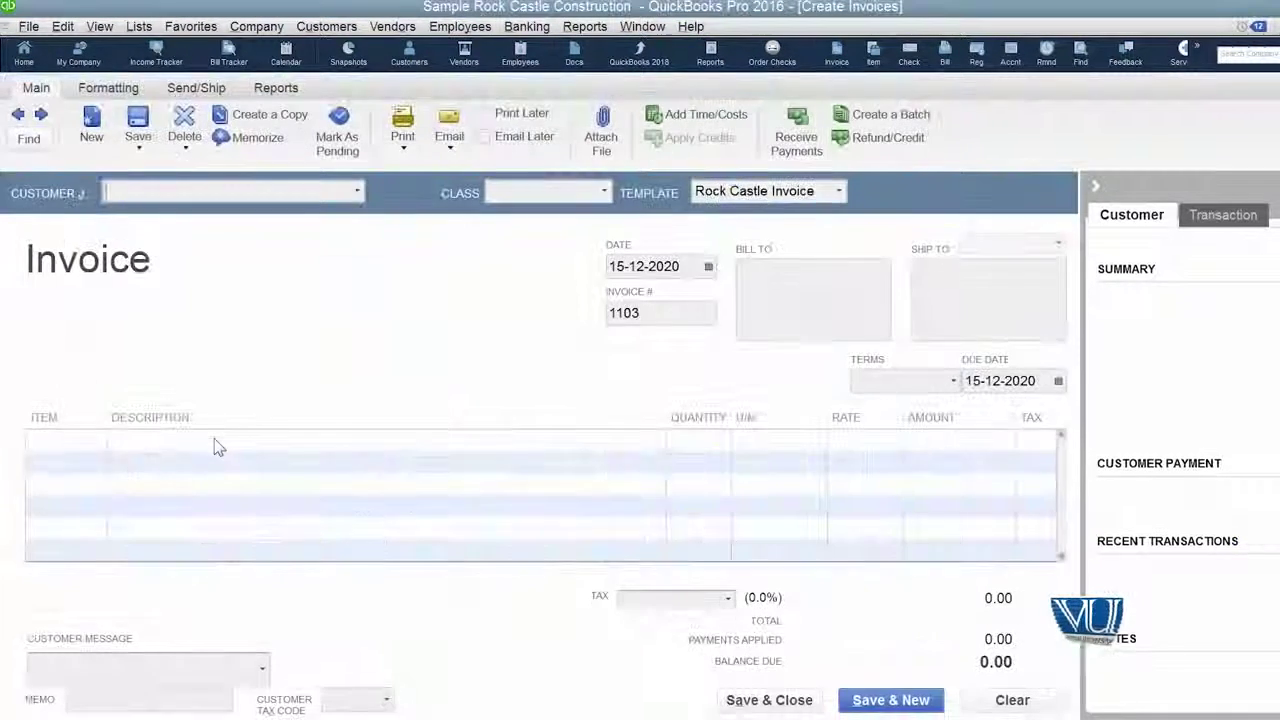
left_click(355, 193)
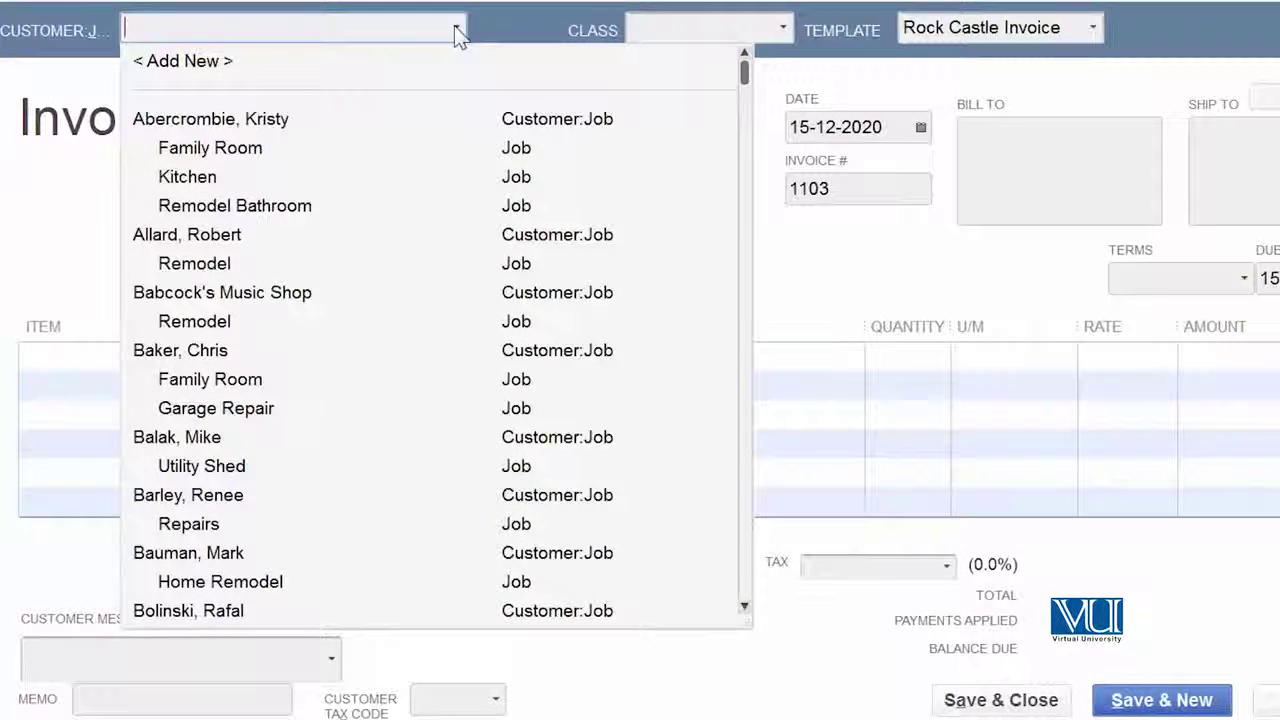
left_click(262, 160)
Add a Door Handle line with quantity 20, totalling 30,000.00
left_click(71, 357)
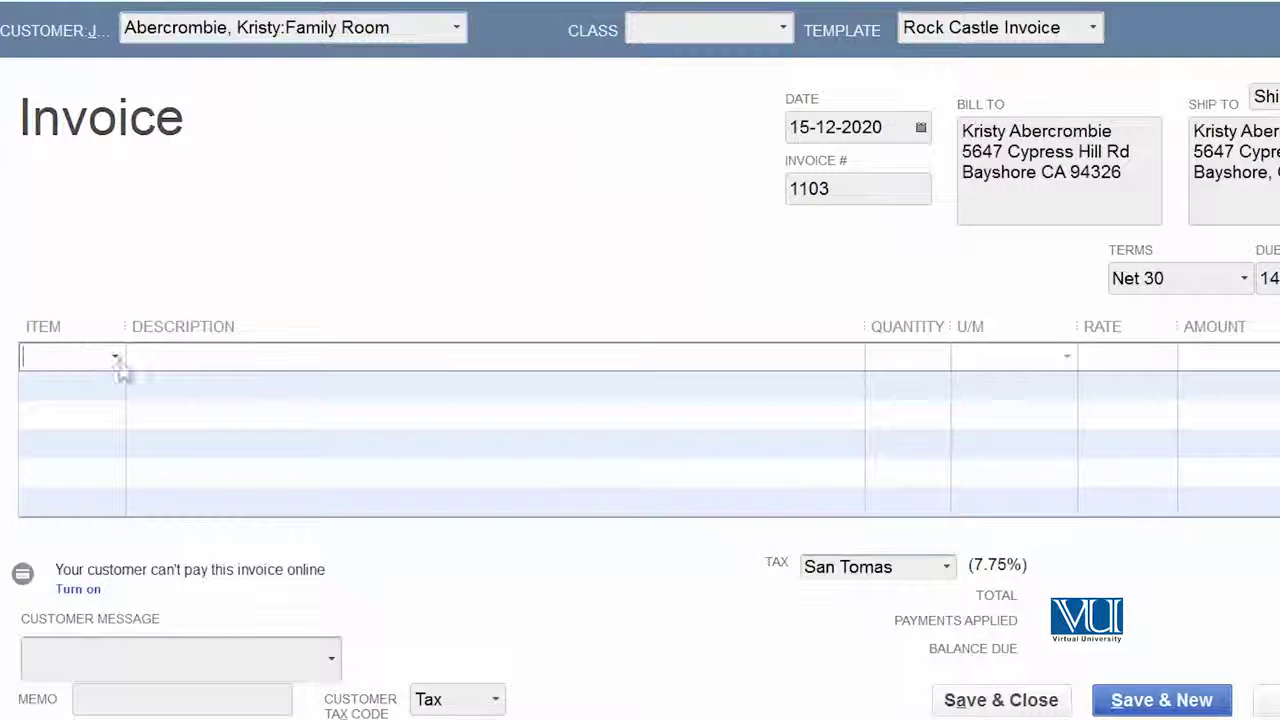
left_click(118, 358)
scroll(151, 396, "down", 2)
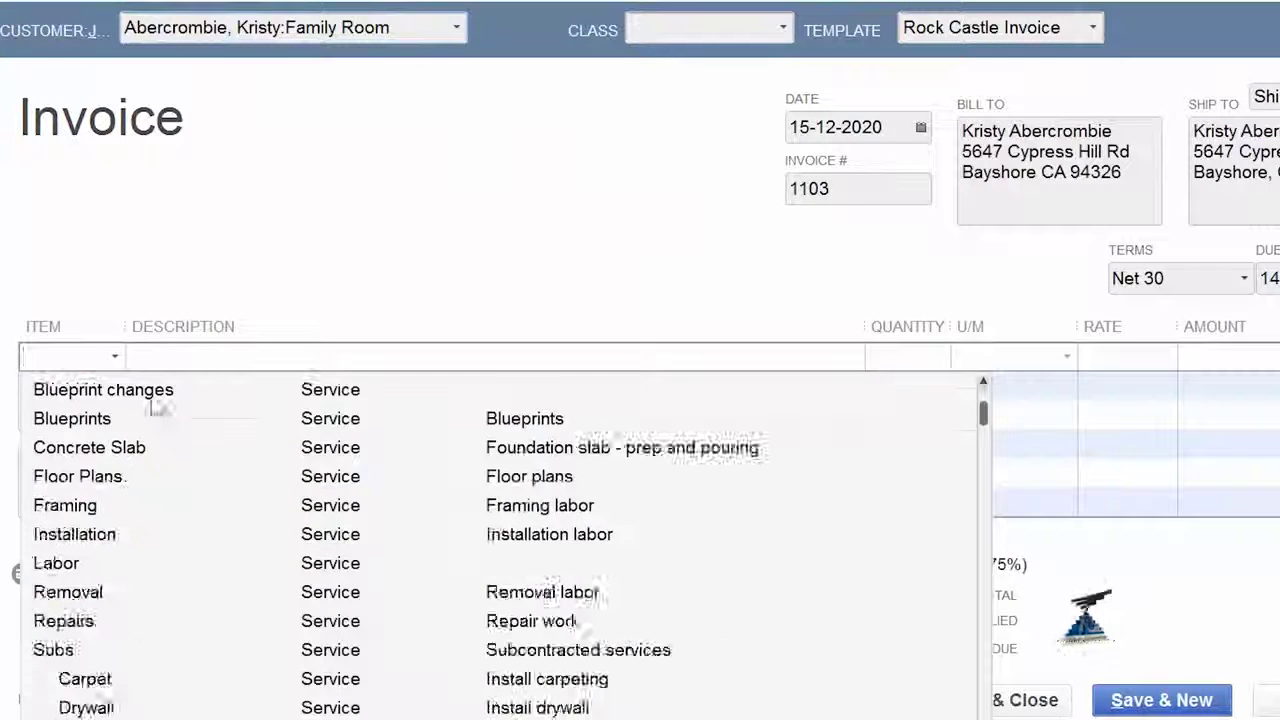
scroll(153, 400, "down", 6)
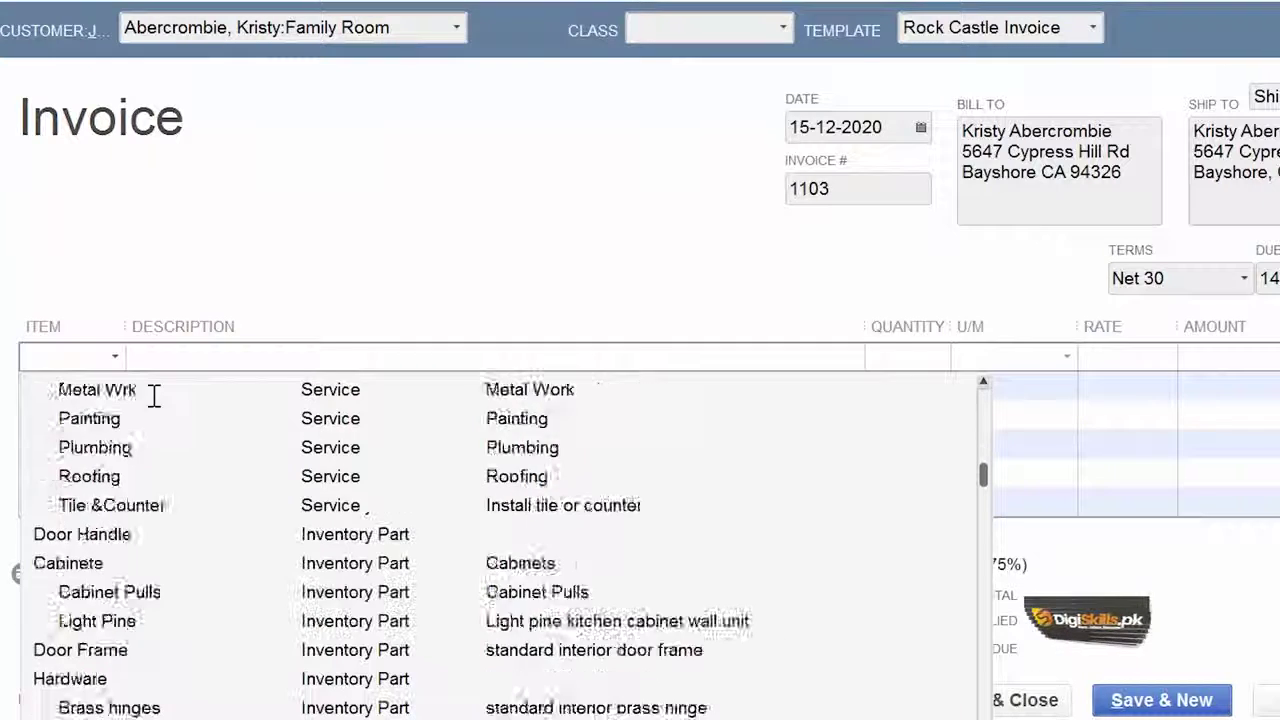
left_click(107, 455)
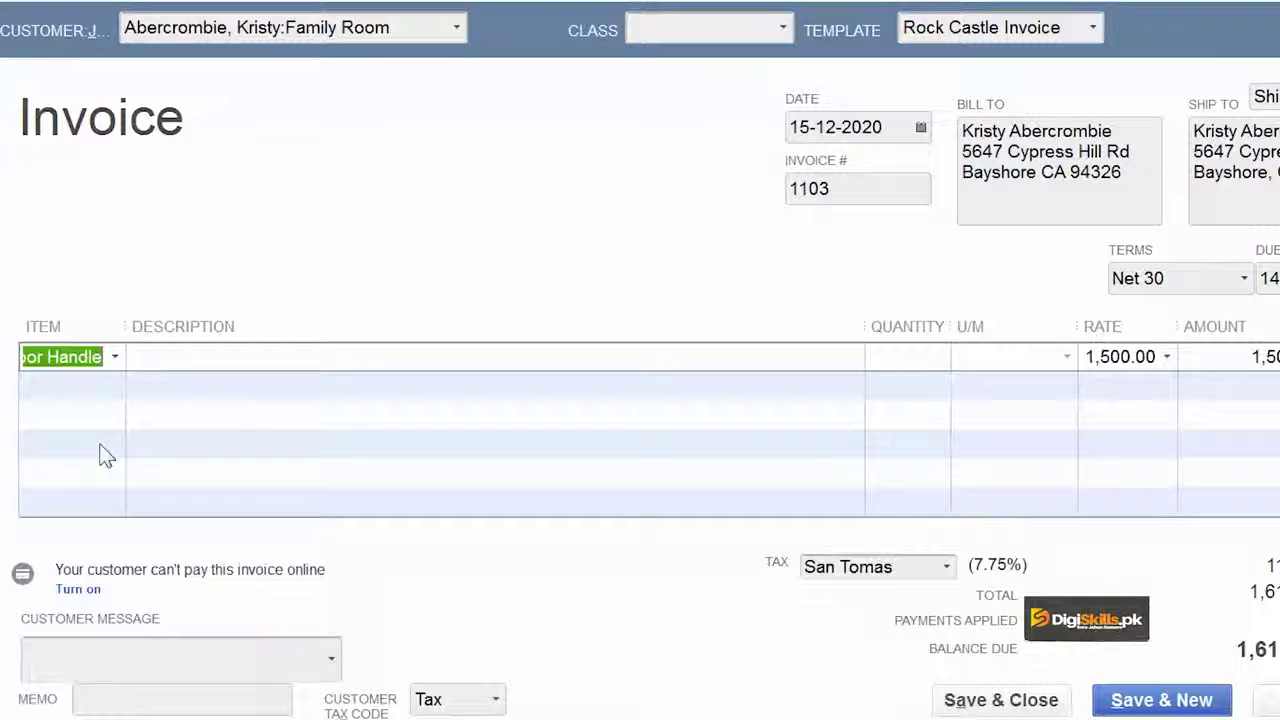
left_click(912, 356)
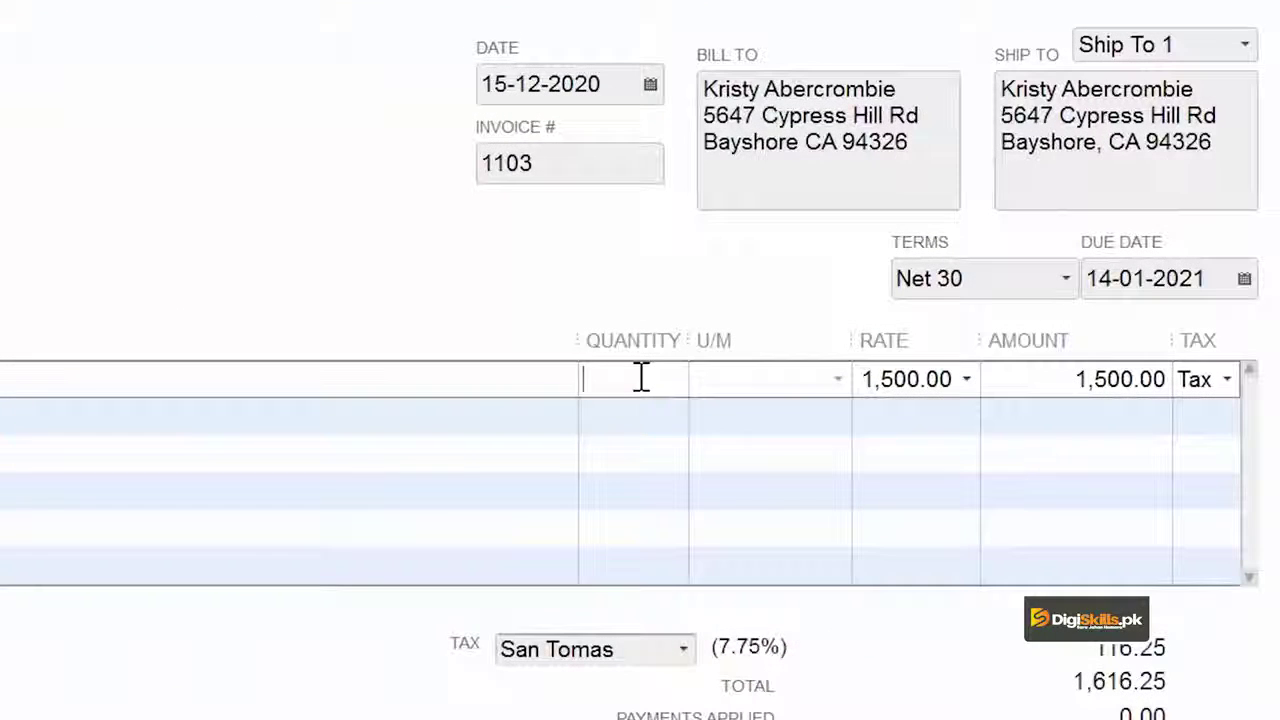
type("20")
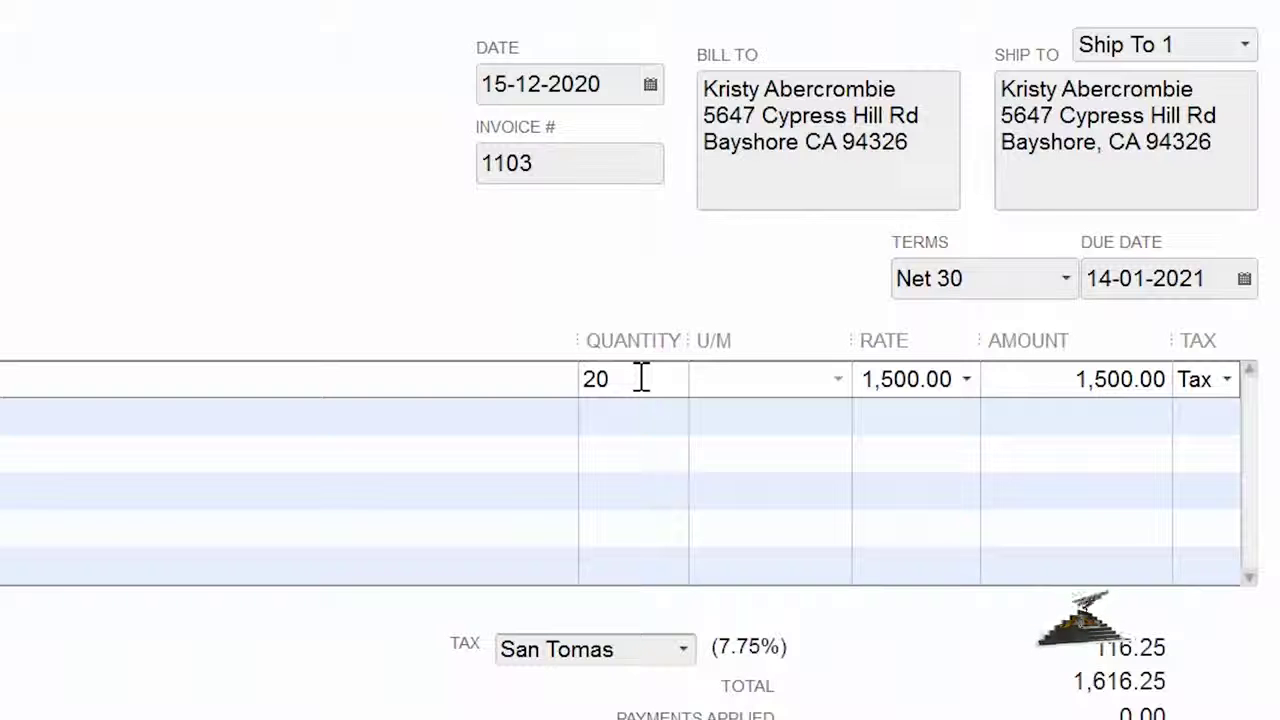
key("Tab")
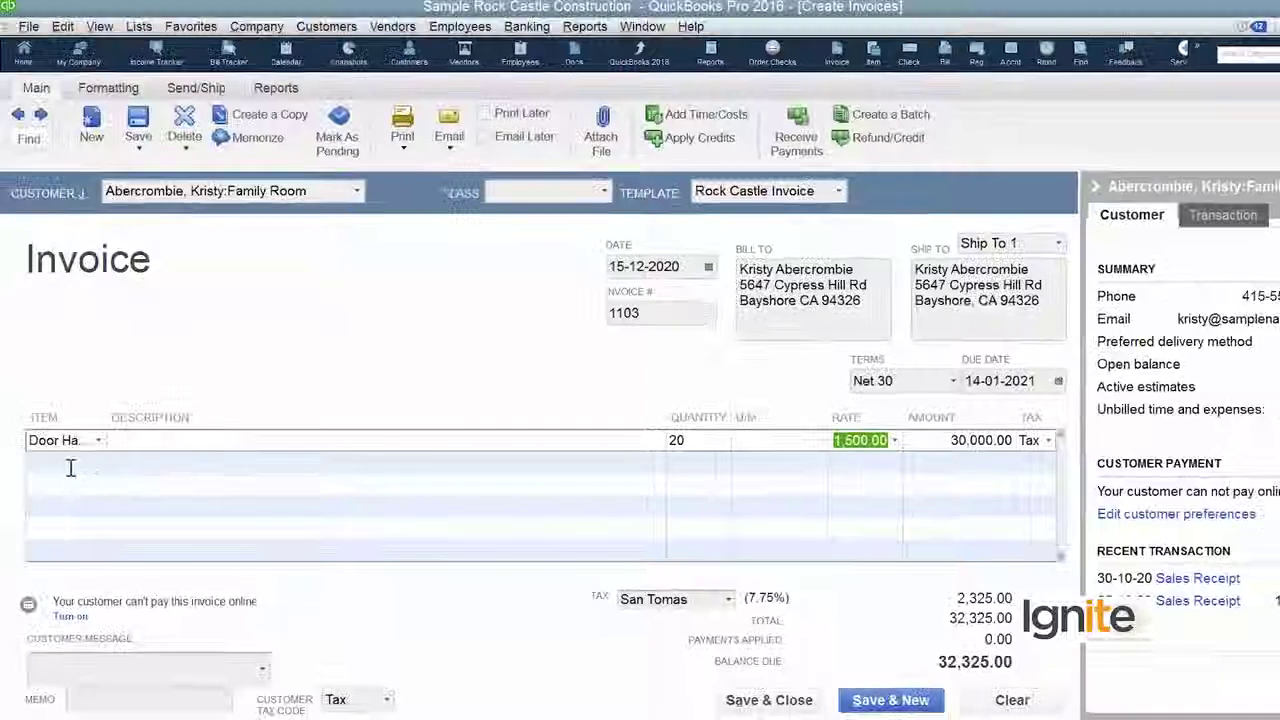
Add Discount on Handels as the second invoice line, deducting -3,000.00 for a 29,325.00 total
left_click(75, 464)
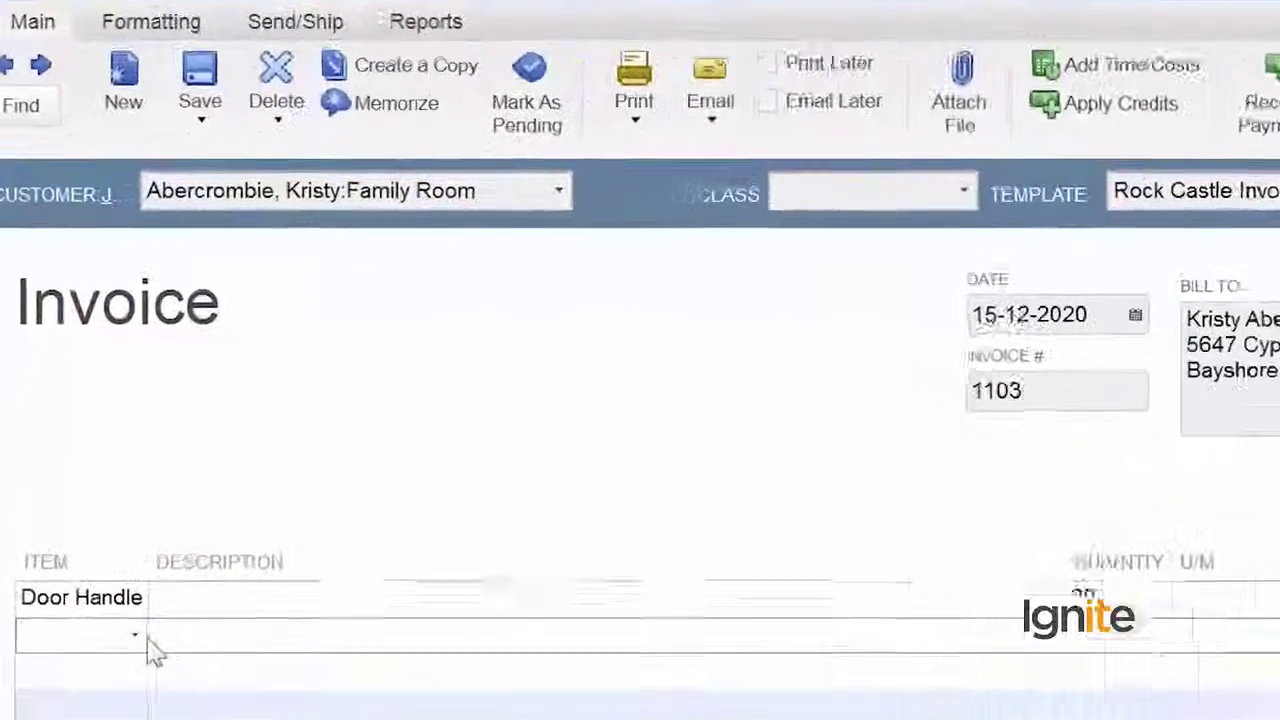
left_click(100, 464)
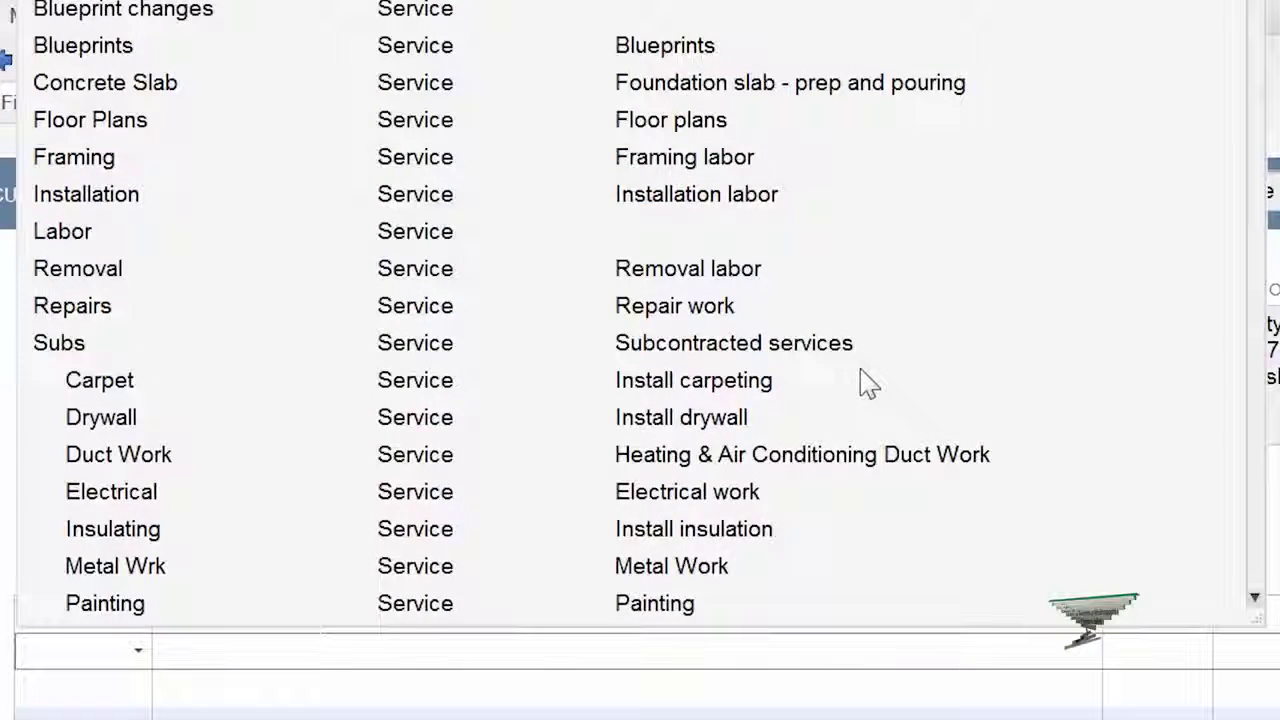
scroll(866, 380, "down", 4)
scroll(866, 380, "down", 2)
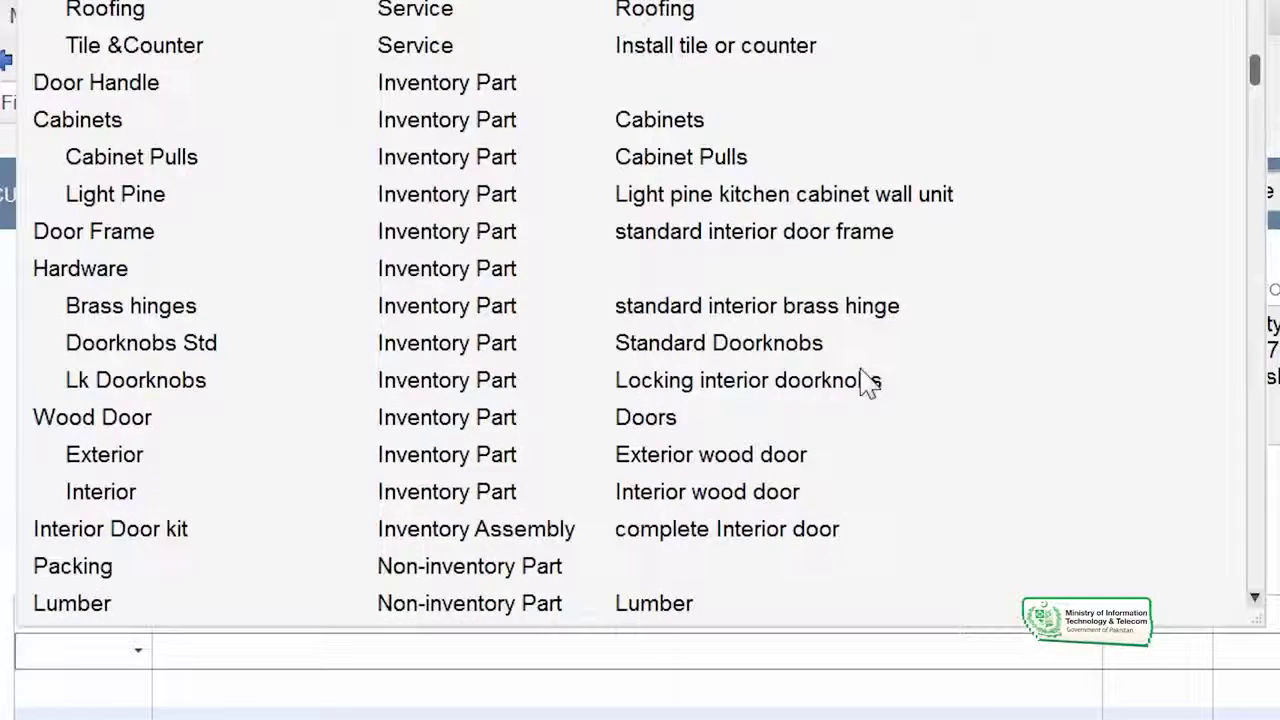
scroll(866, 384, "down", 2)
scroll(866, 384, "down", 10)
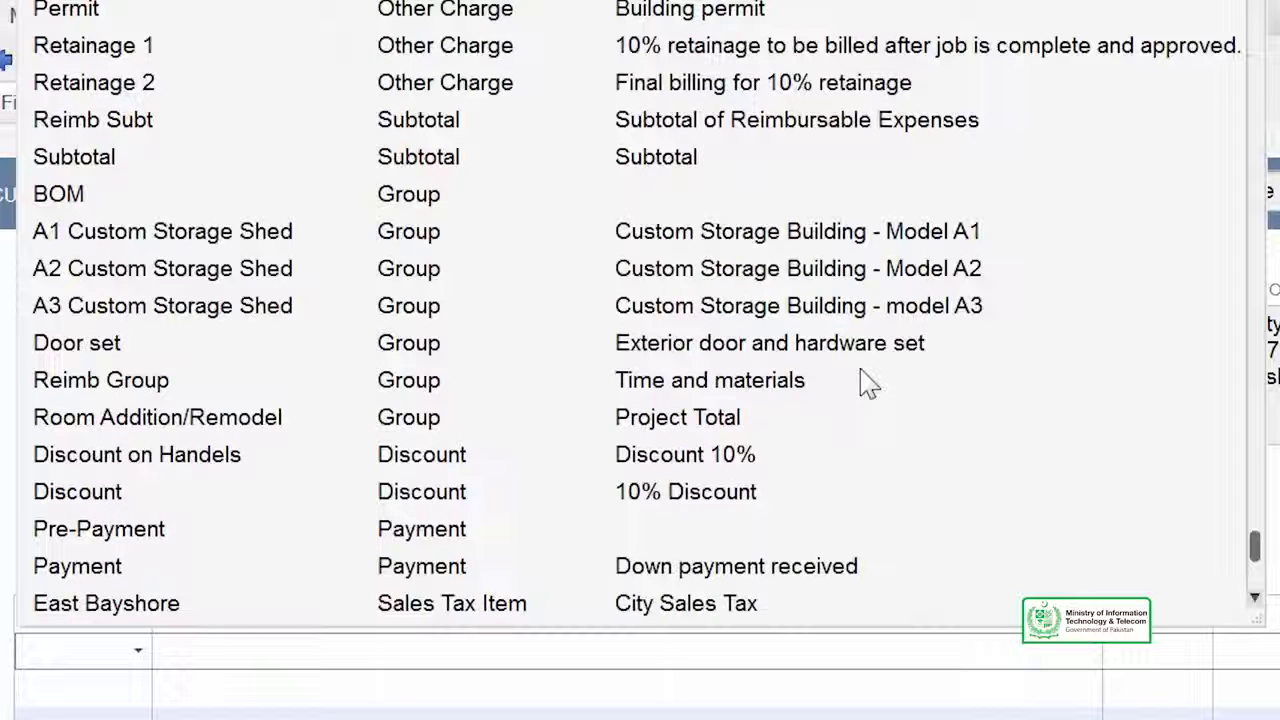
left_click(437, 463)
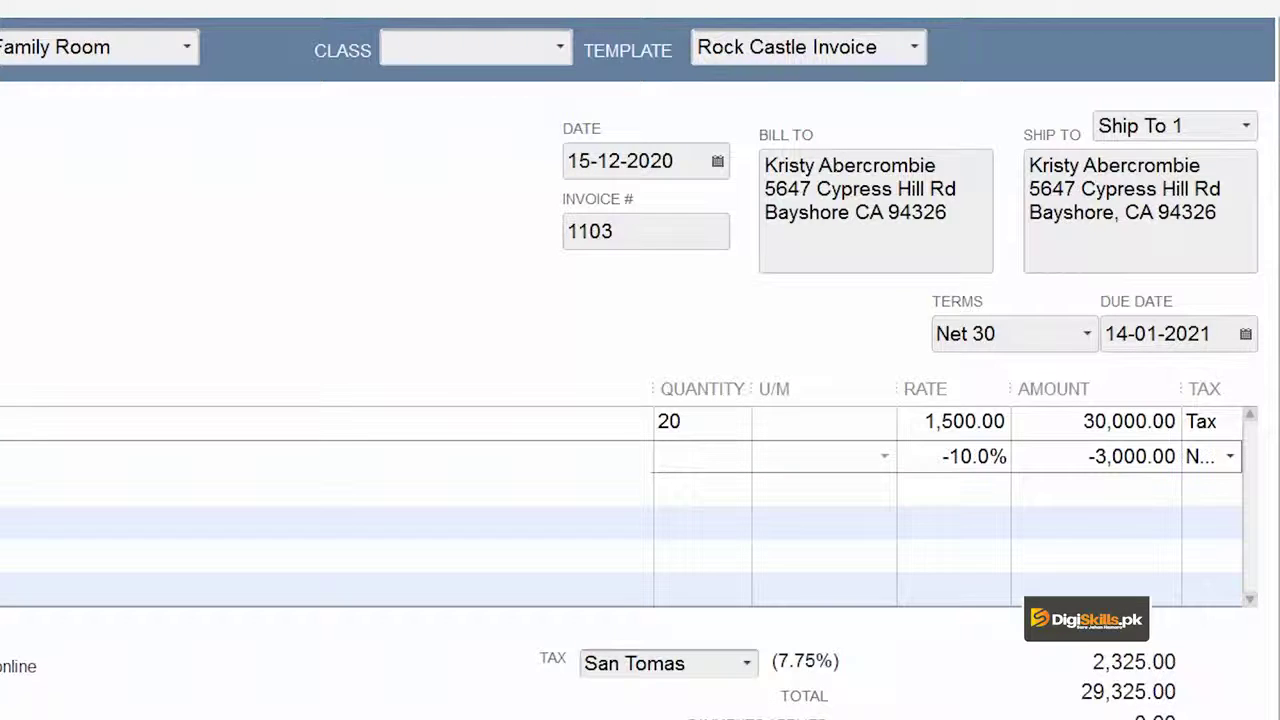
Widen the Item column to show 'Discount 10%', then save and close invoice 1103
left_click_drag(120, 403, 90, 408)
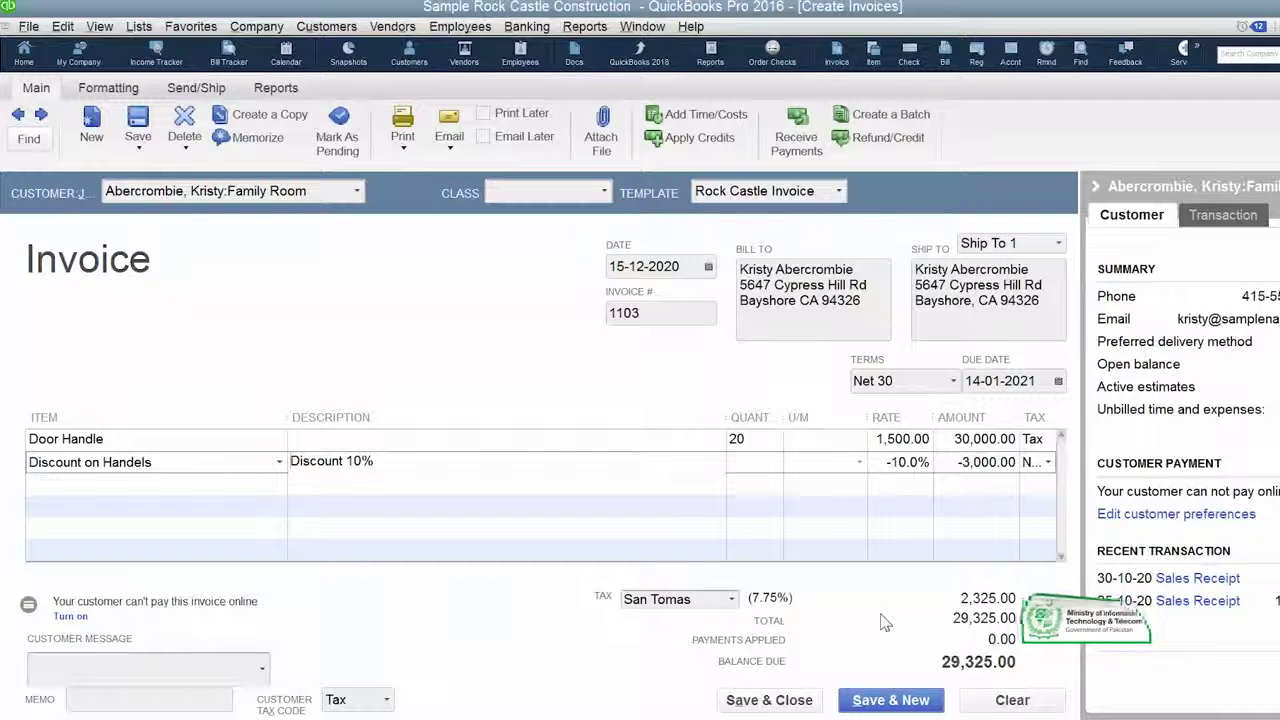
left_click(783, 706)
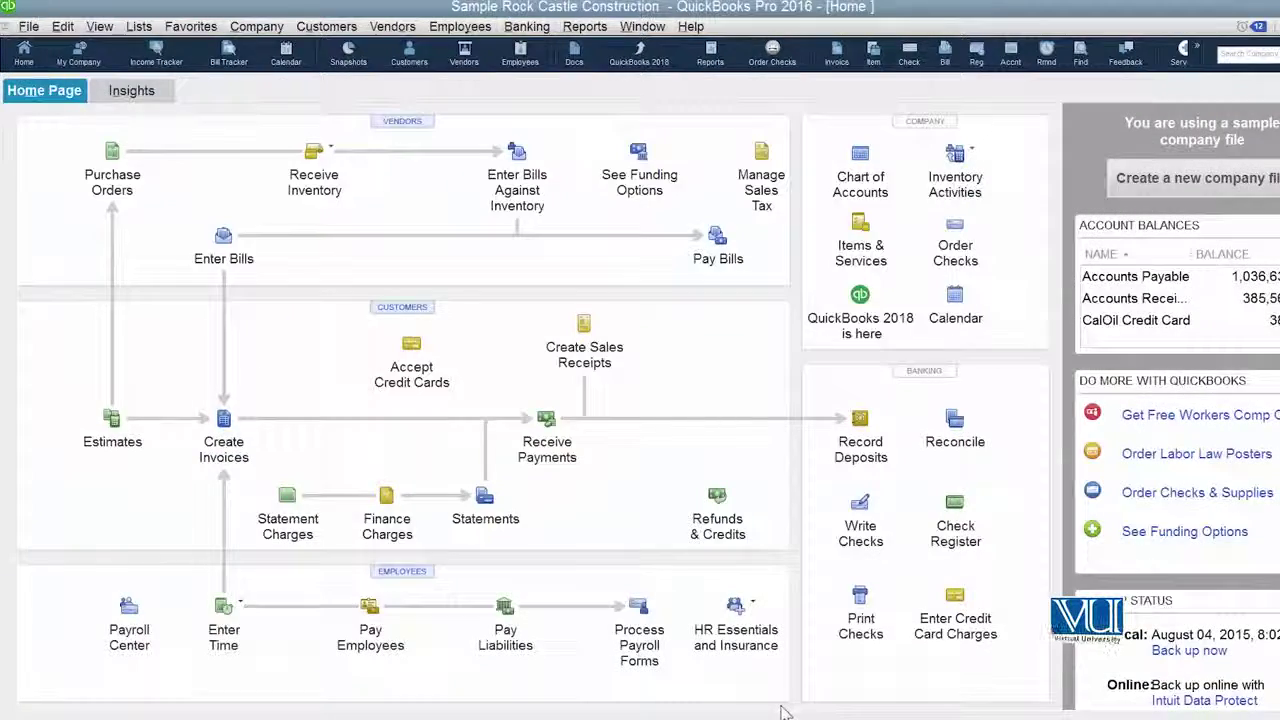